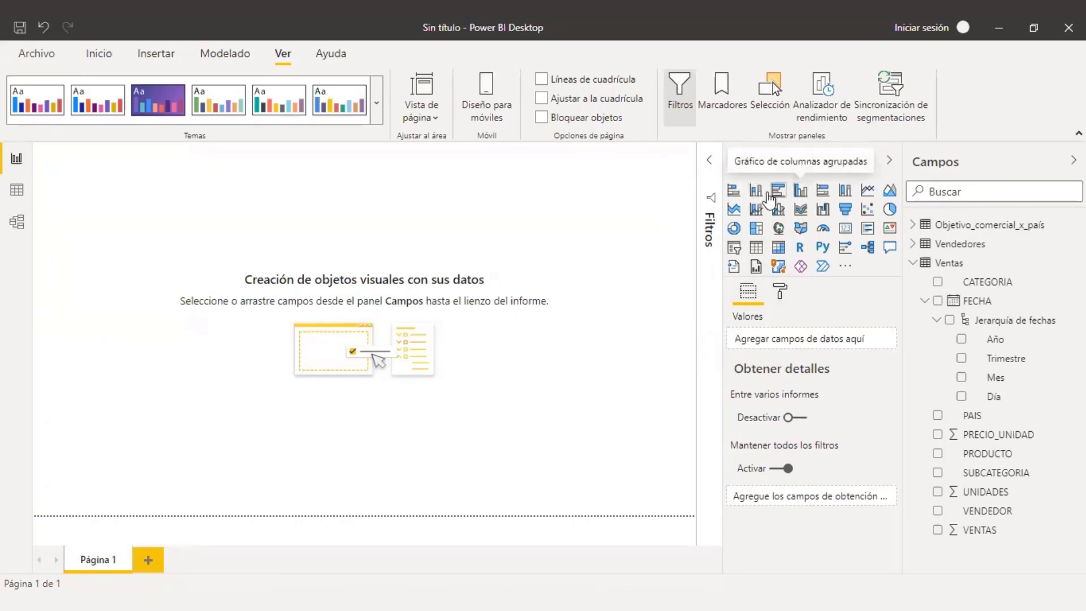
# - Insert a clustered column chart on the page, enlarge it, and change the page view so the page is shown larger
pyautogui.click(802, 193)
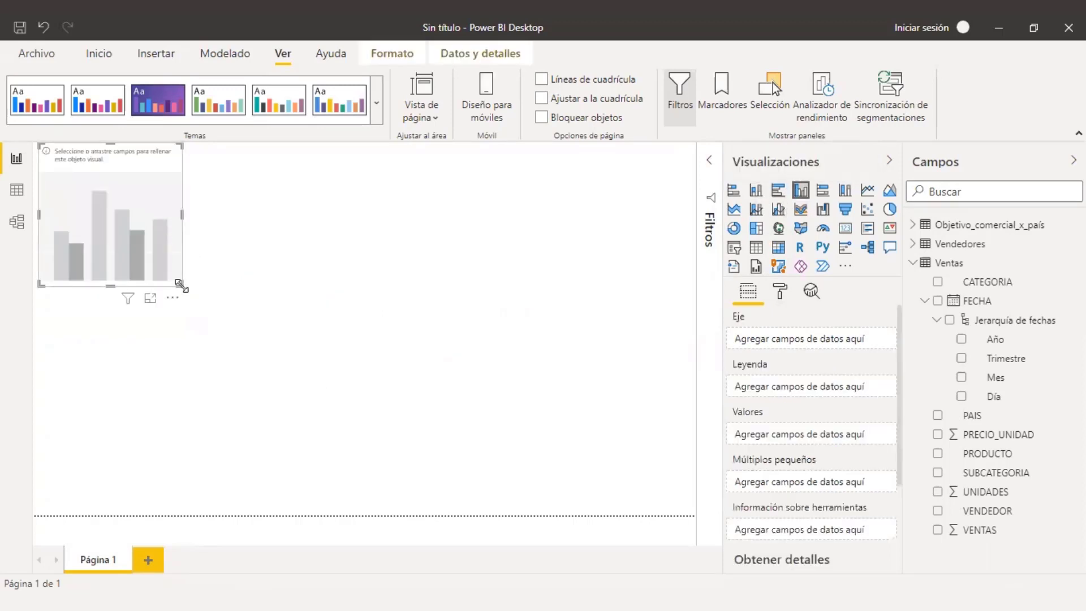
pyautogui.moveTo(182, 284); pyautogui.dragTo(310, 378)
pyautogui.click(422, 107)
pyautogui.click(443, 192)
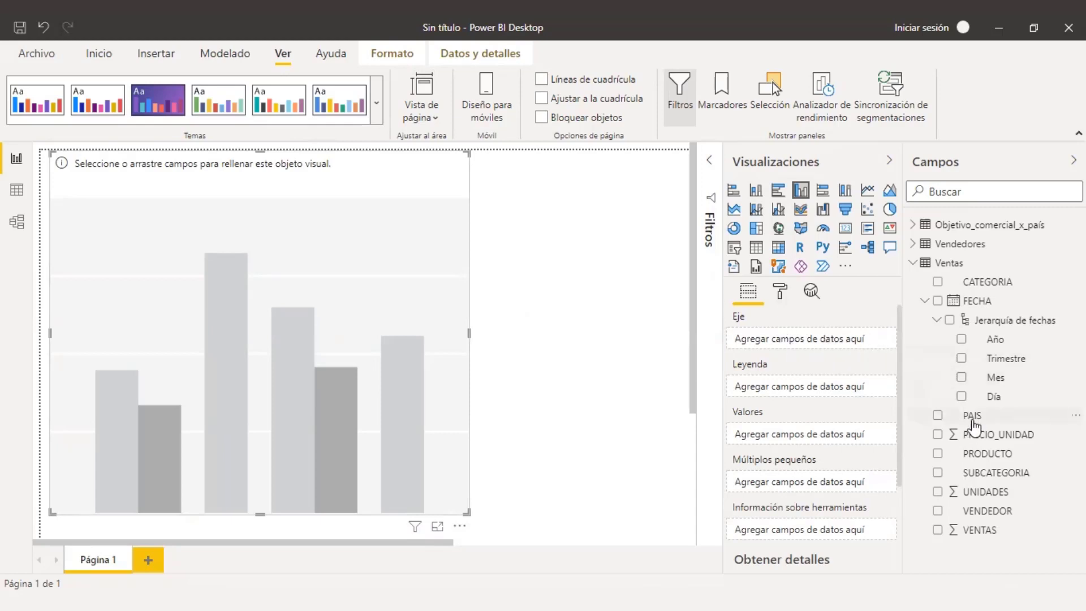
# - Assign PAIS to the chart's axis and VENTAS to its values
pyautogui.moveTo(971, 421); pyautogui.dragTo(793, 339)
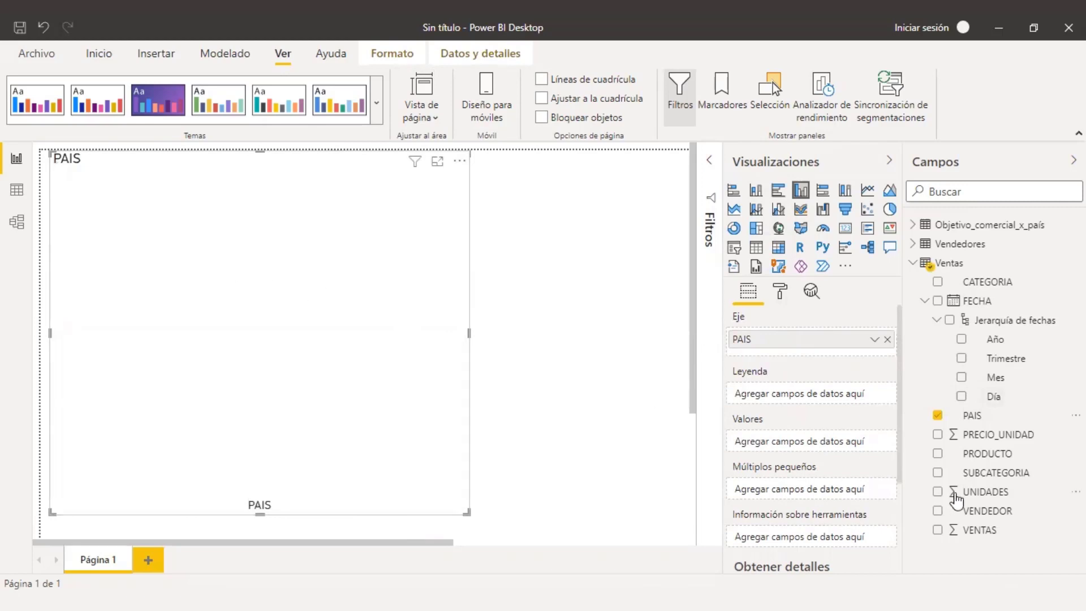
pyautogui.moveTo(982, 530); pyautogui.dragTo(807, 441)
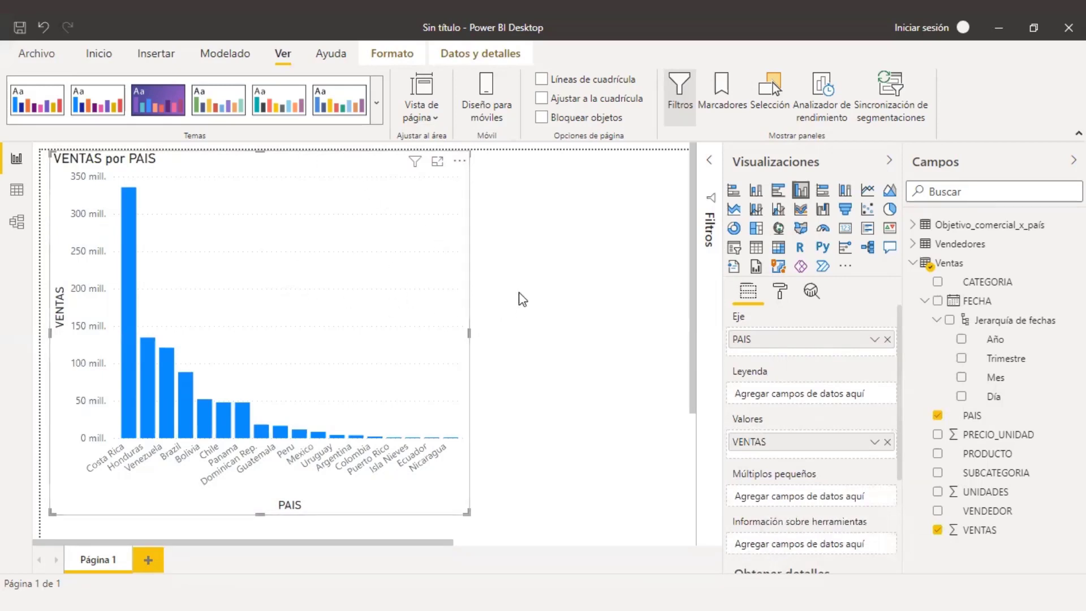
pyautogui.click(496, 351)
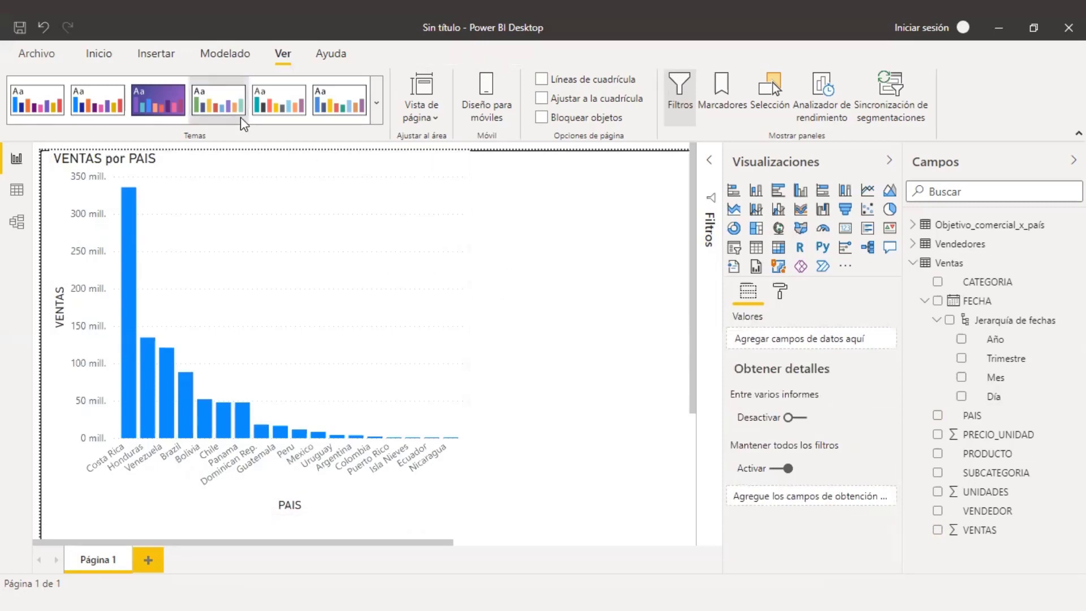
# - Show the formatting options of the sales by country chart and widen the Visualizaciones pane
pyautogui.click(292, 167)
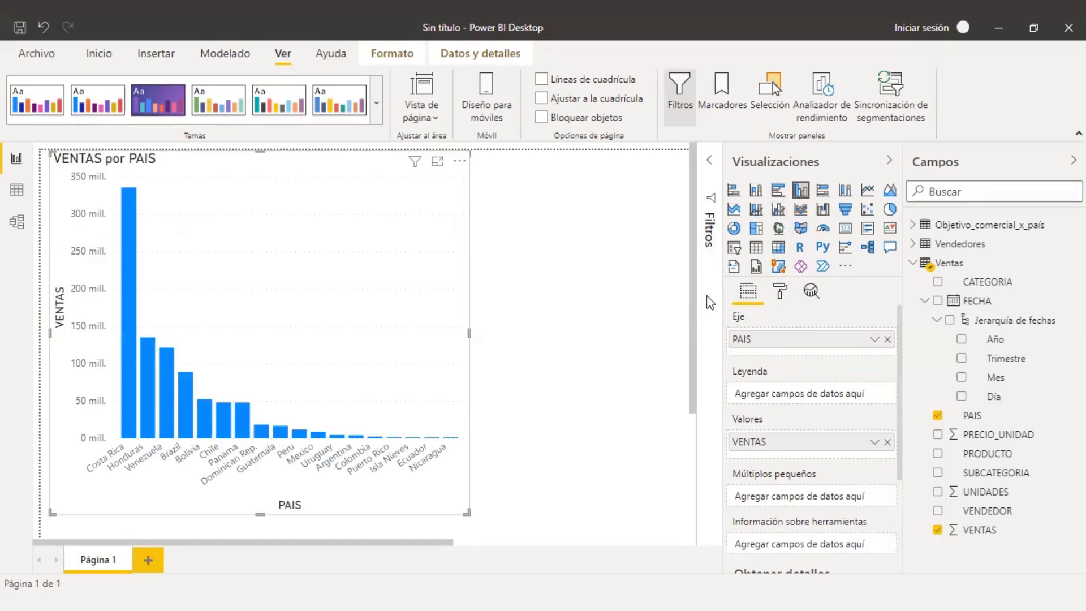
pyautogui.click(782, 293)
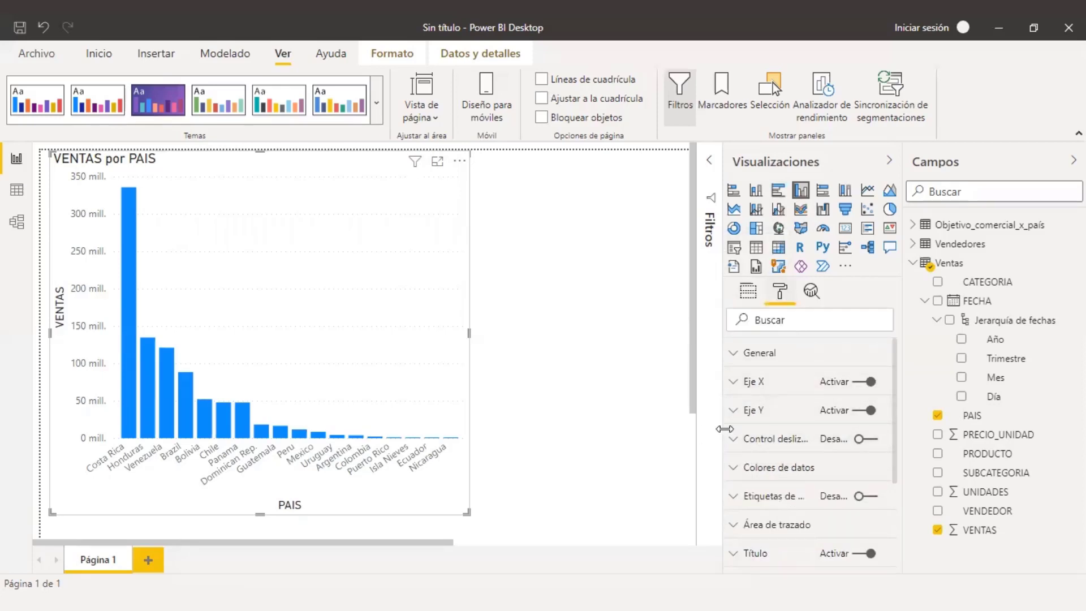
pyautogui.moveTo(725, 430); pyautogui.dragTo(661, 438)
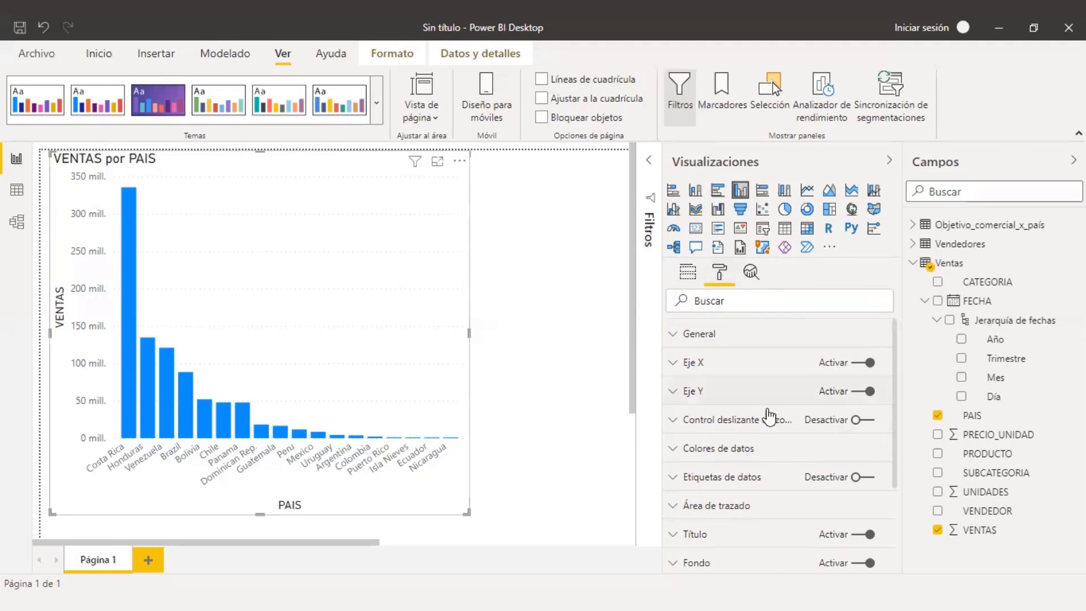
# - Change the chart's title text to "Visual 1 - VENTAS por PAIS"
pyautogui.scroll(-5, 755, 418)
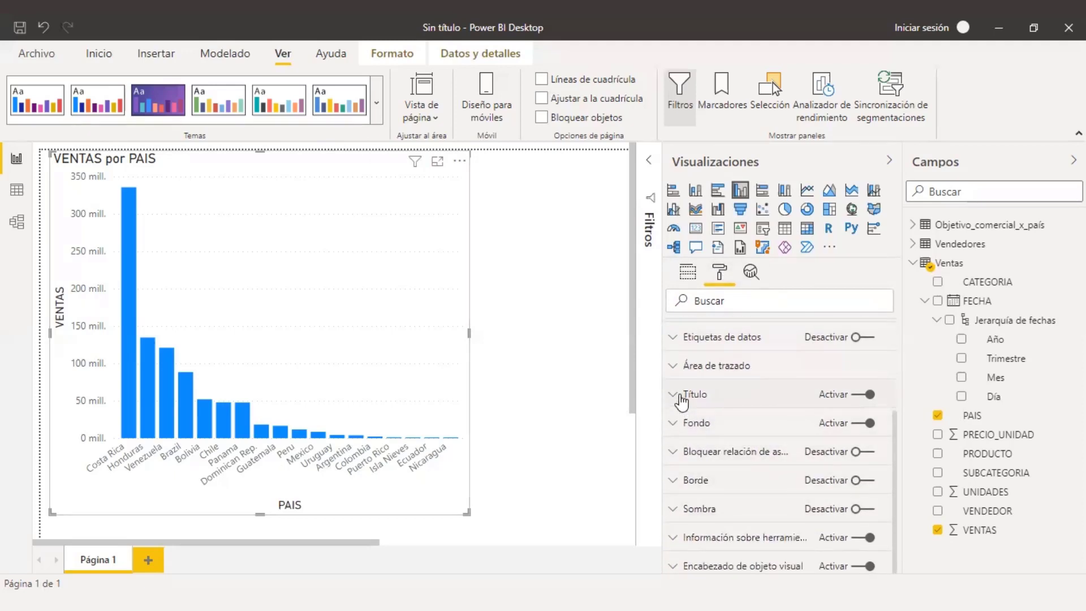
pyautogui.click(677, 399)
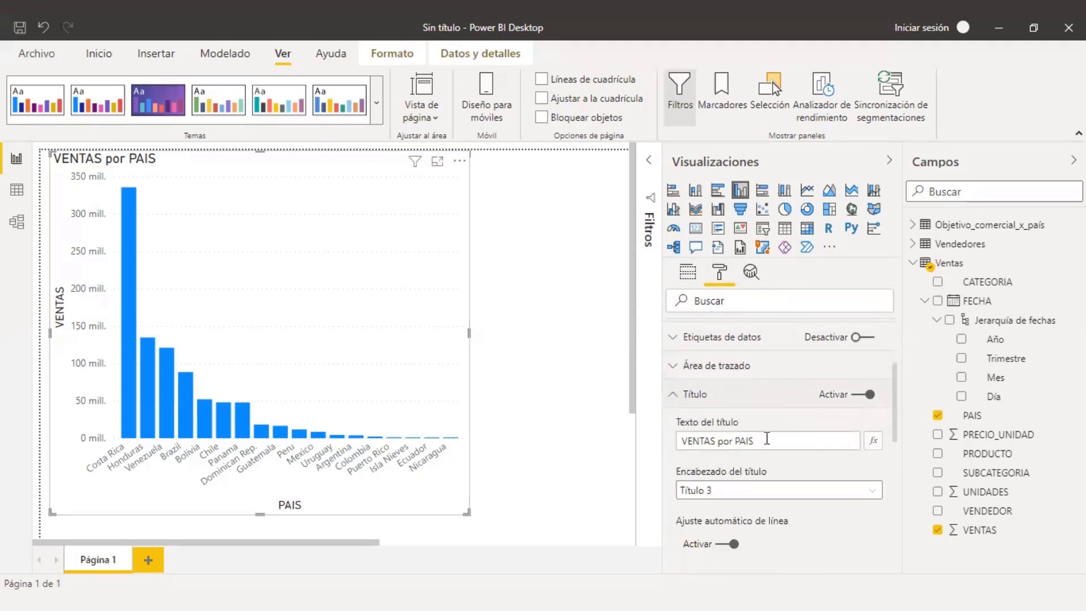
pyautogui.scroll(-3, 765, 436)
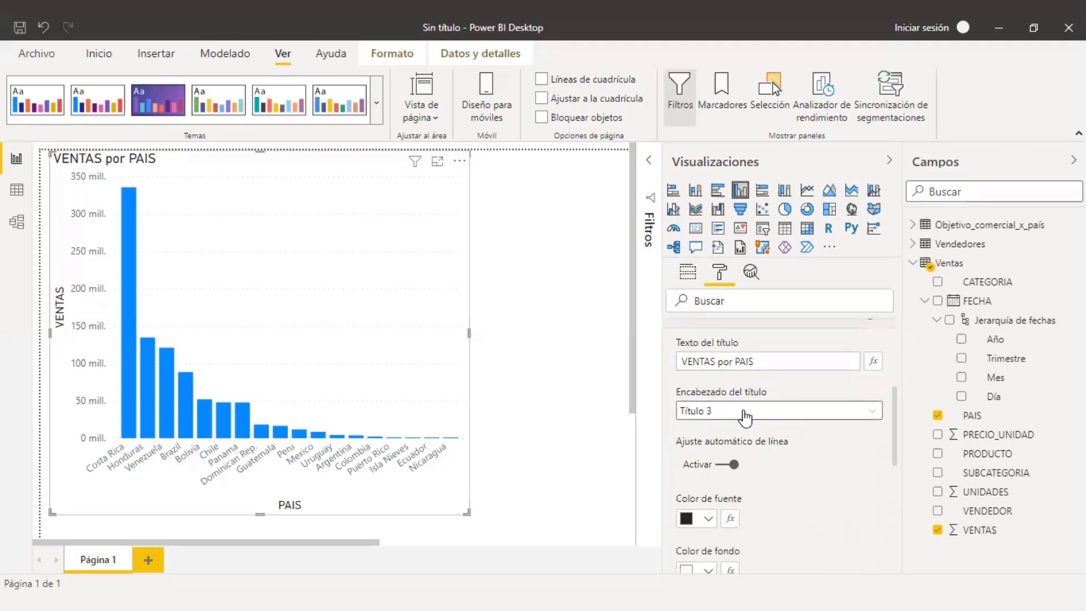
pyautogui.click(683, 361)
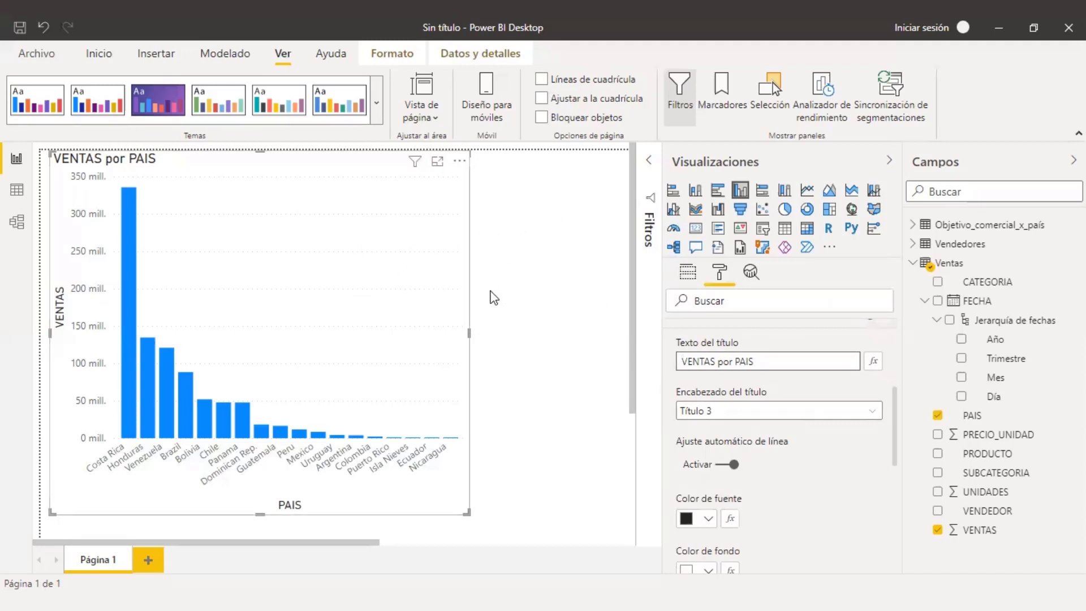
pyautogui.write('Visual')
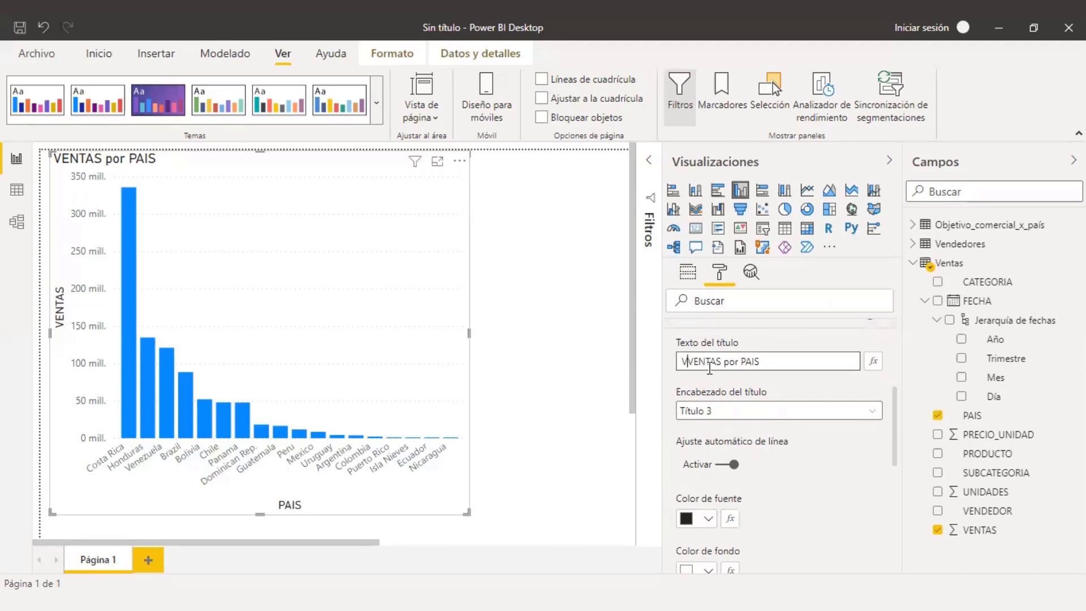
pyautogui.write(' 1')
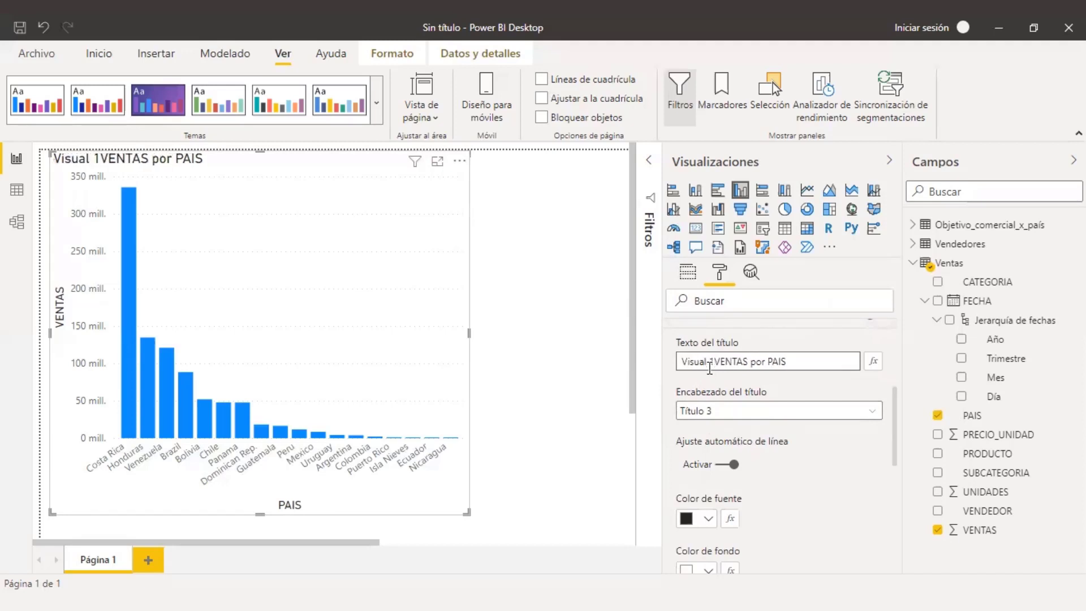
pyautogui.write(' -')
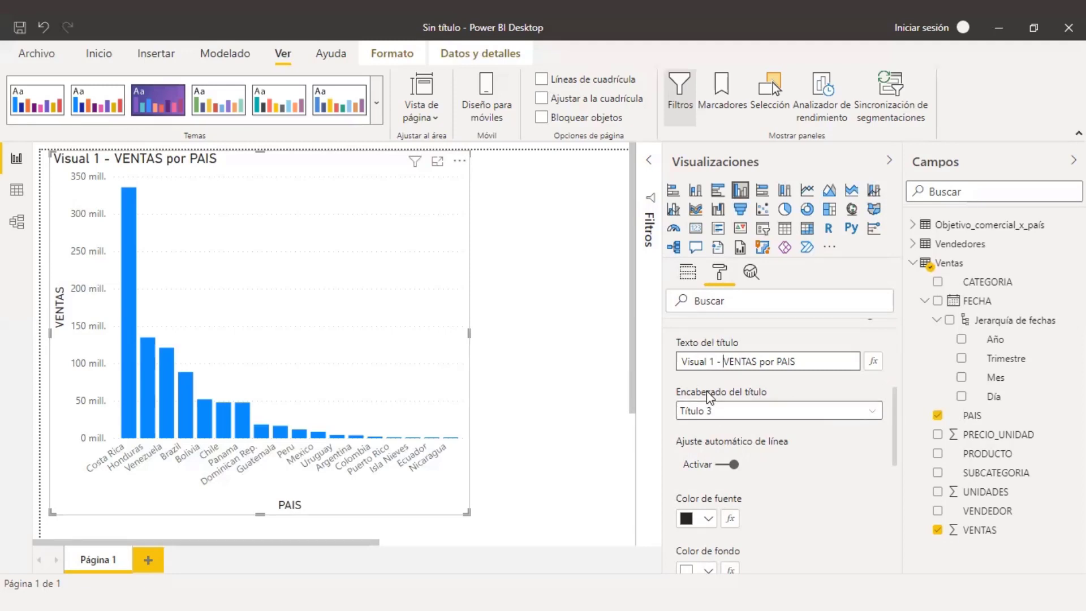
# - Set the chart title's font color to a medium blue shade from the theme colors
pyautogui.moveTo(710, 398)
pyautogui.moveTo(893, 445); pyautogui.dragTo(893, 466)
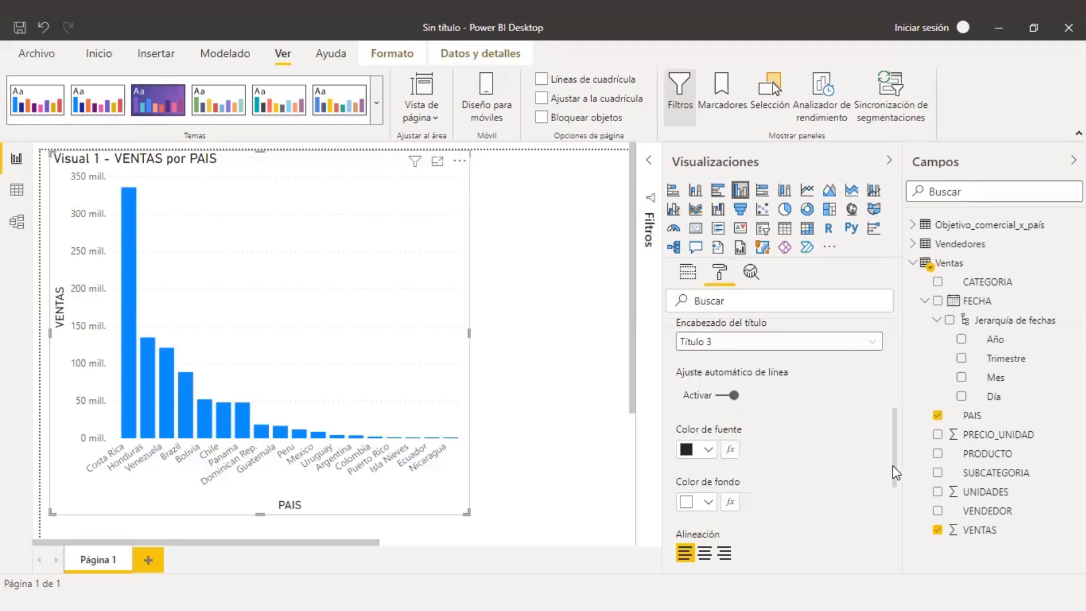
pyautogui.click(708, 449)
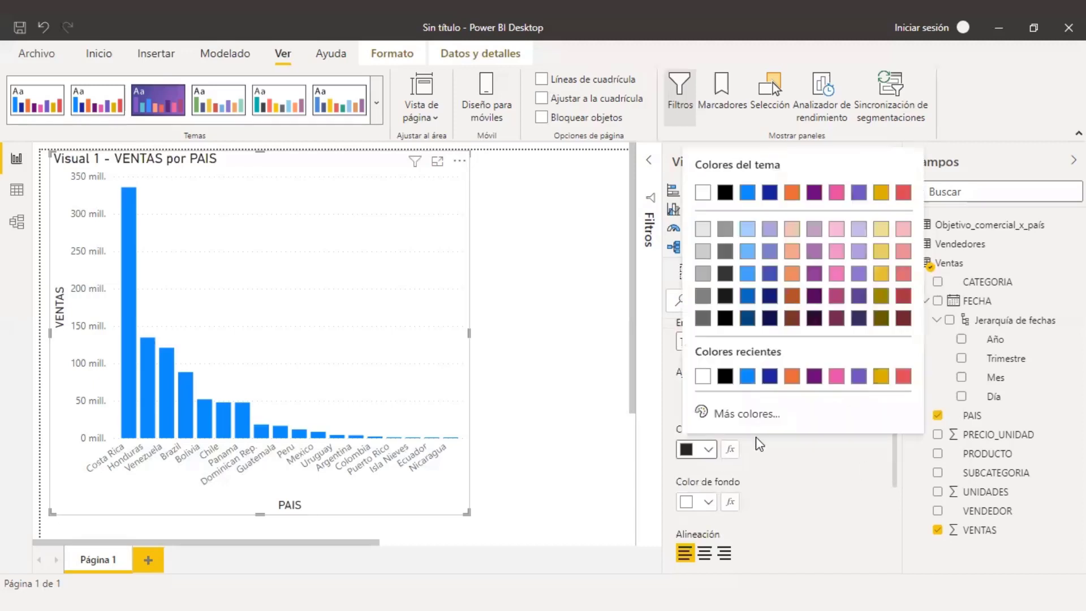
pyautogui.click(747, 273)
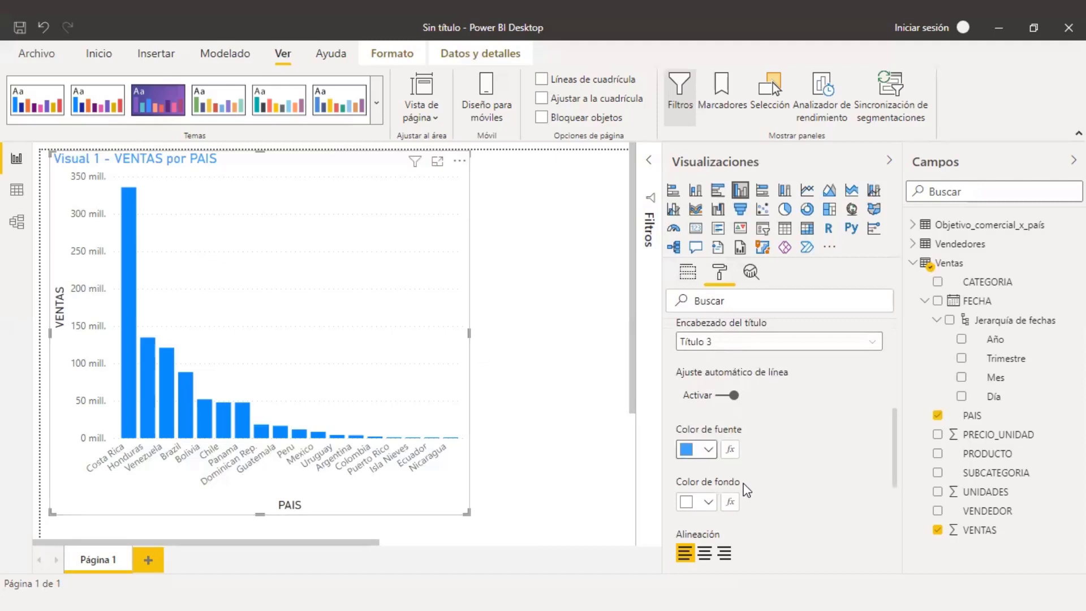
# - Set the chart title's text size to 17 pt and center its alignment
pyautogui.scroll(-3, 823, 450)
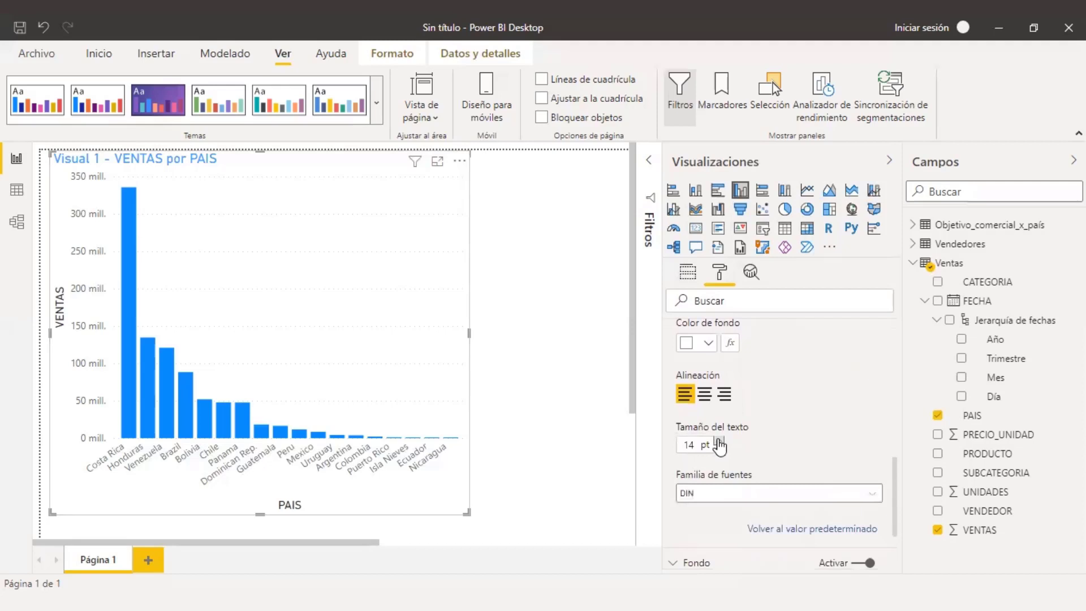
pyautogui.click(718, 441)
pyautogui.click(718, 441)
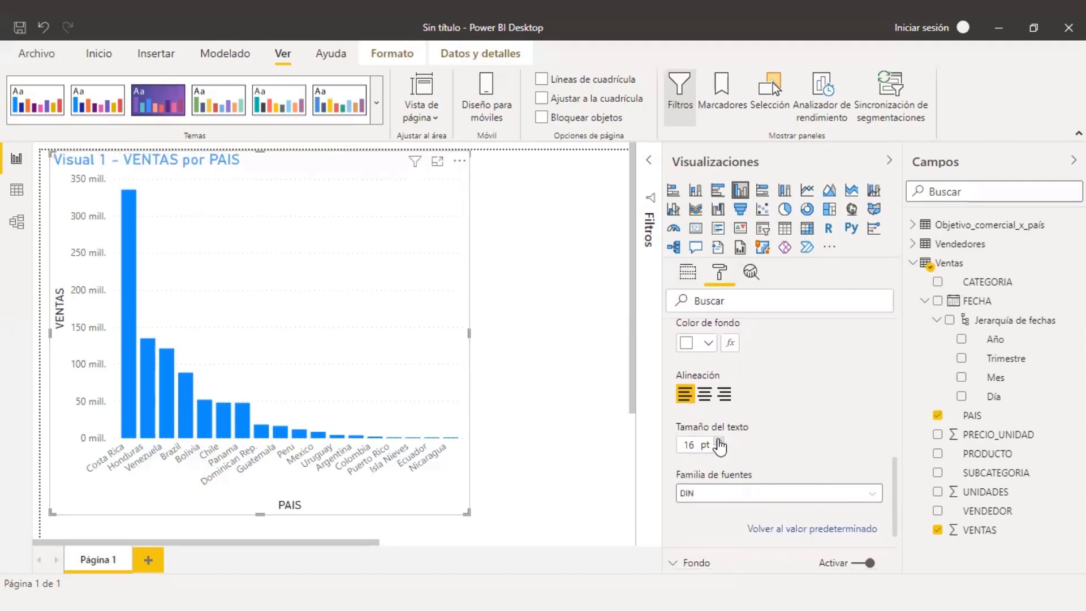
pyautogui.click(718, 441)
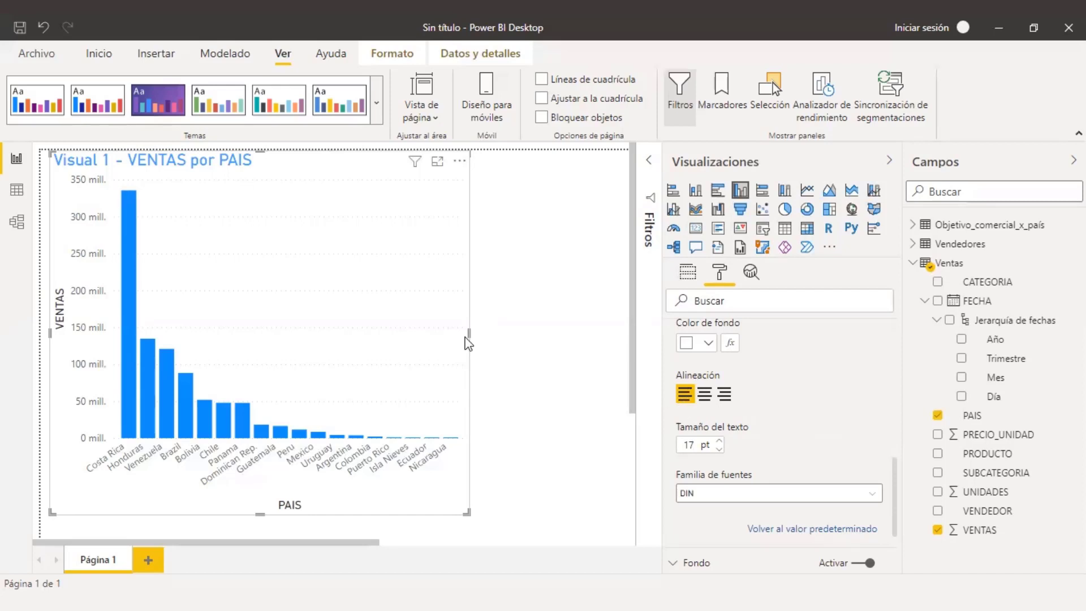
pyautogui.click(724, 394)
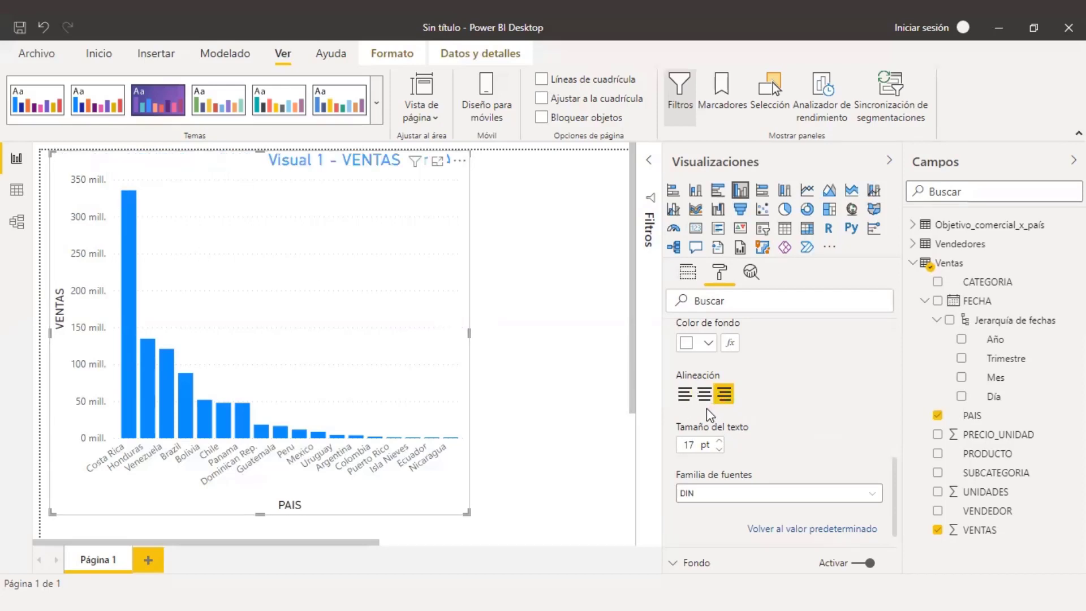
pyautogui.click(704, 394)
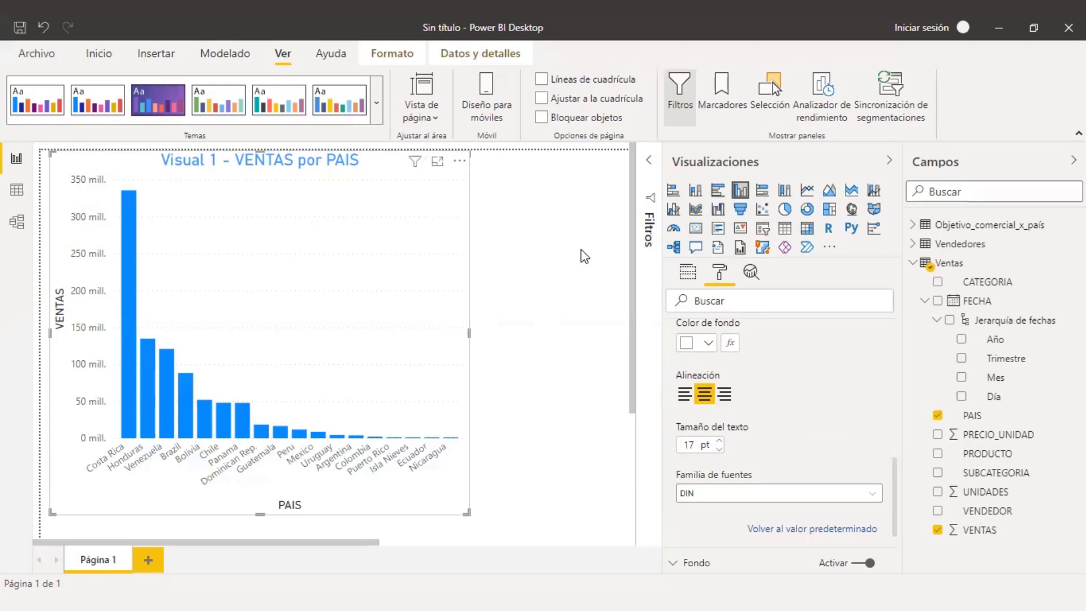
# - Set the chart's background color to a light gray from the theme colors
pyautogui.scroll(5, 847, 390)
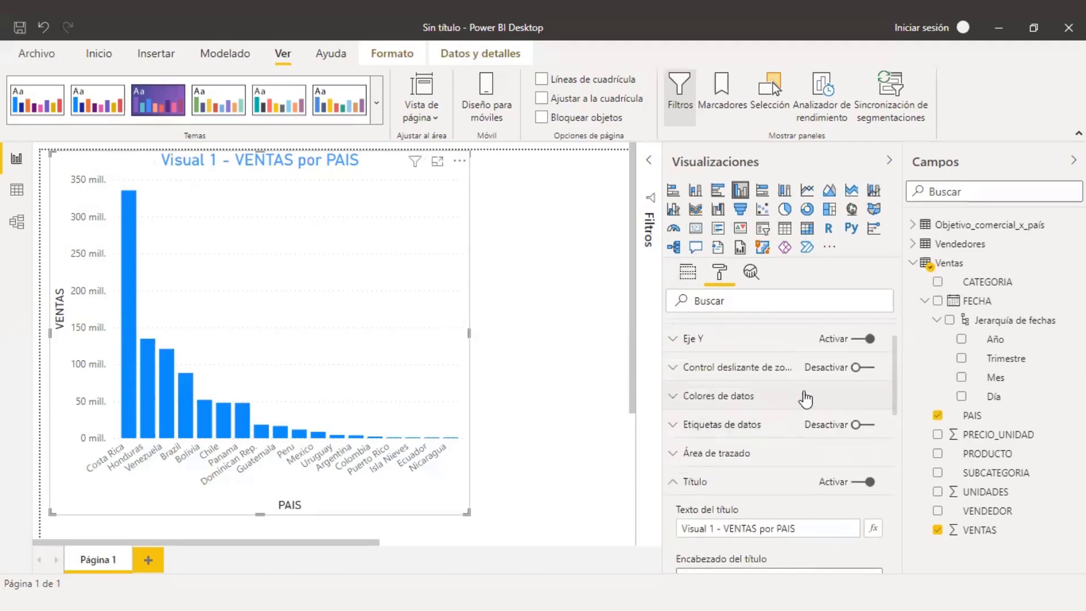
pyautogui.click(671, 485)
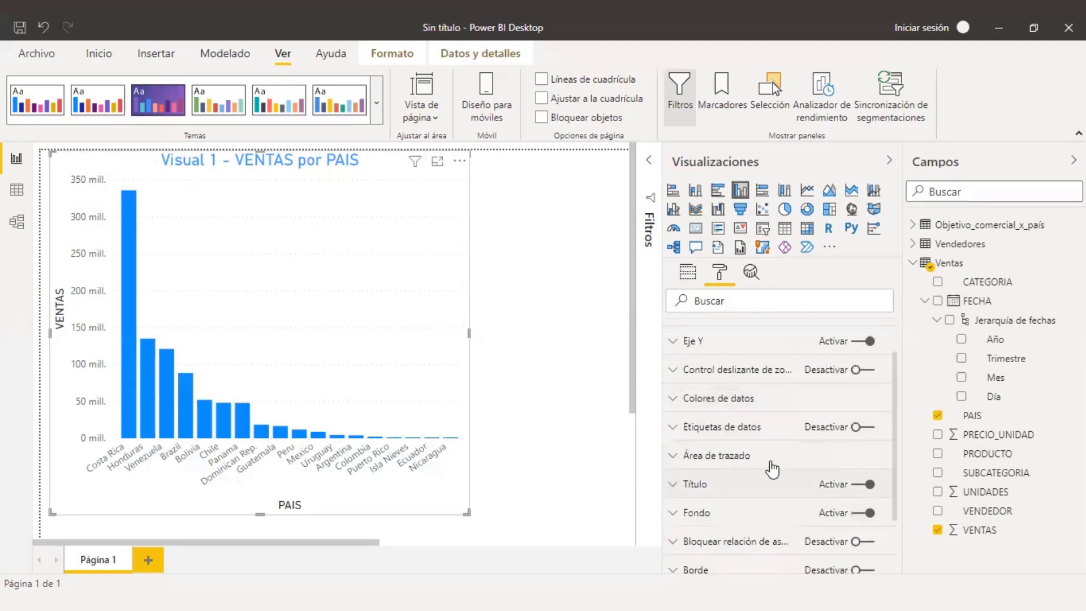
pyautogui.scroll(-2, 771, 468)
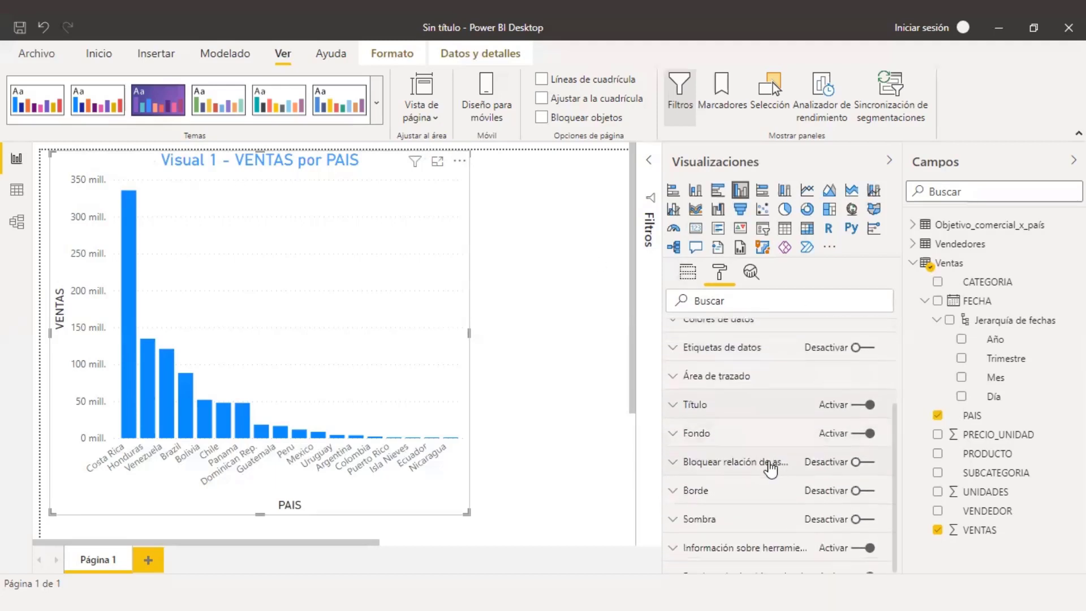
pyautogui.click(679, 440)
pyautogui.scroll(-2, 753, 439)
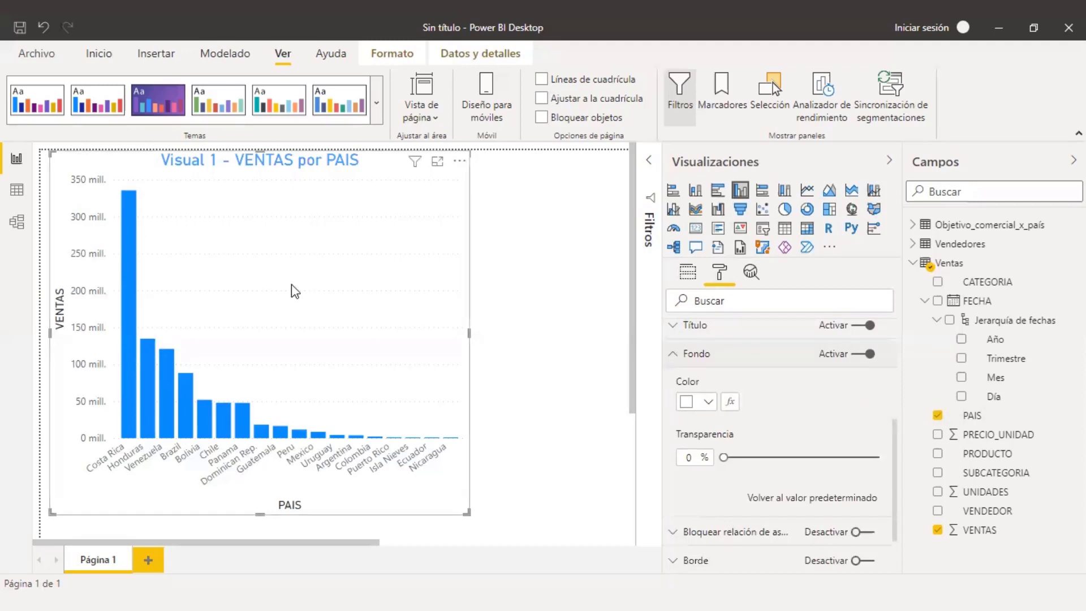
pyautogui.click(707, 402)
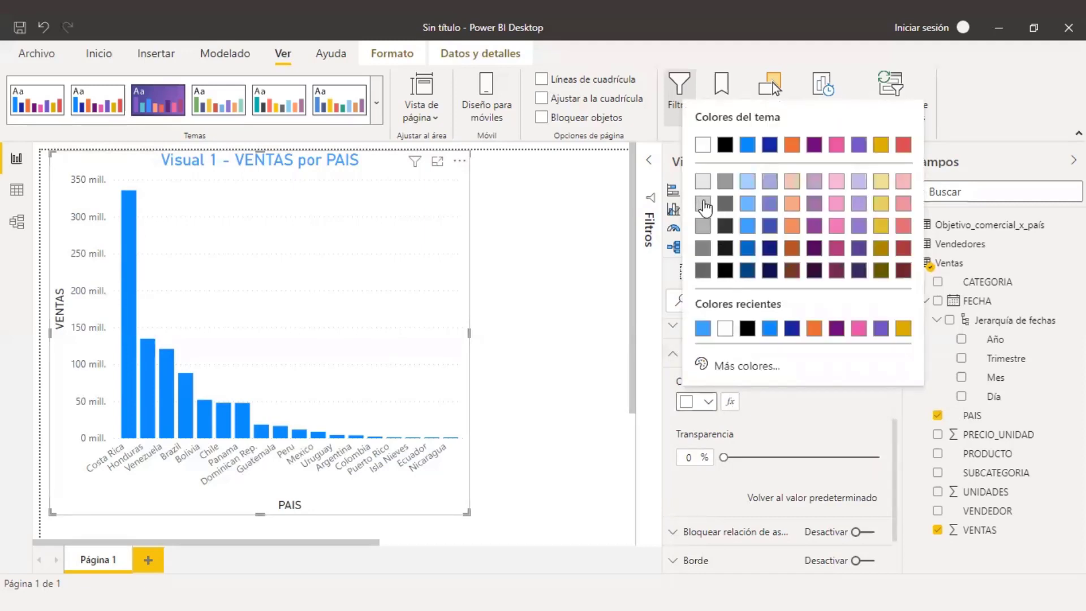
pyautogui.click(703, 203)
pyautogui.click(571, 329)
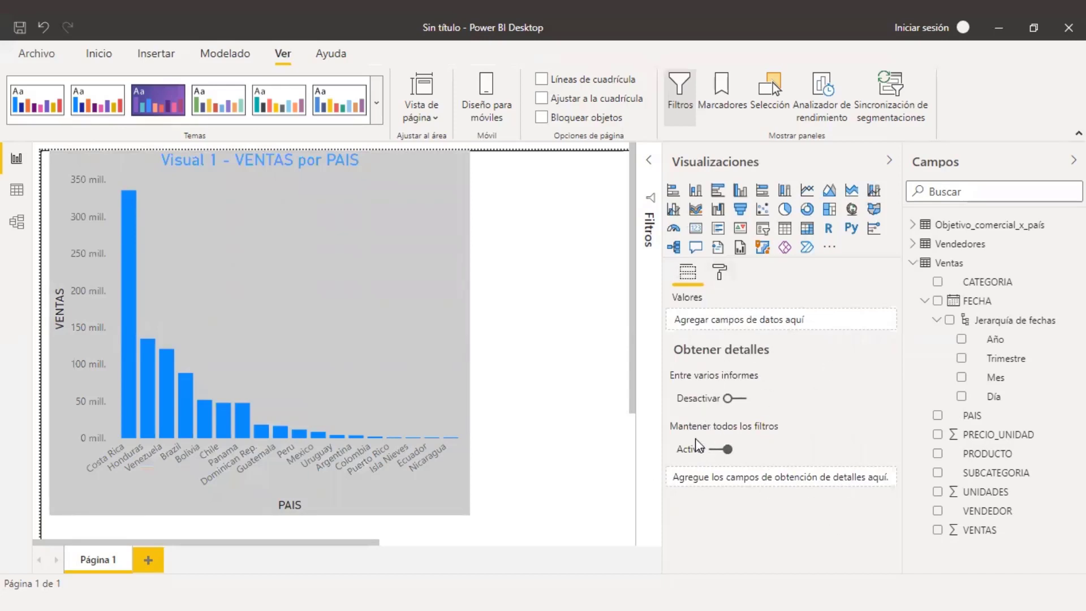
# - Turn on the chart's border and set its corner radius to 7 px
pyautogui.click(719, 273)
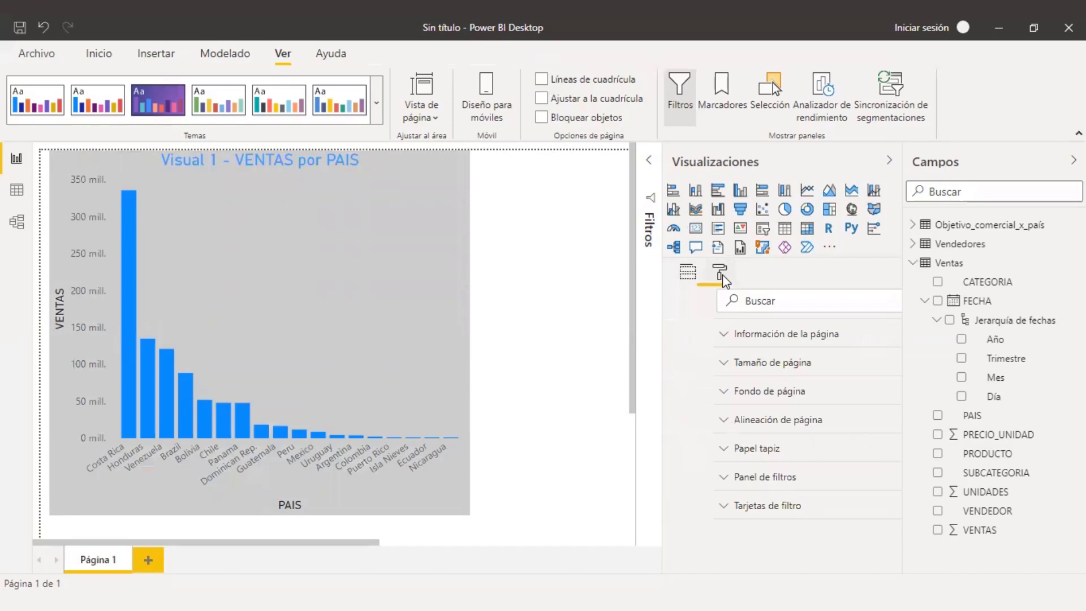
pyautogui.click(359, 171)
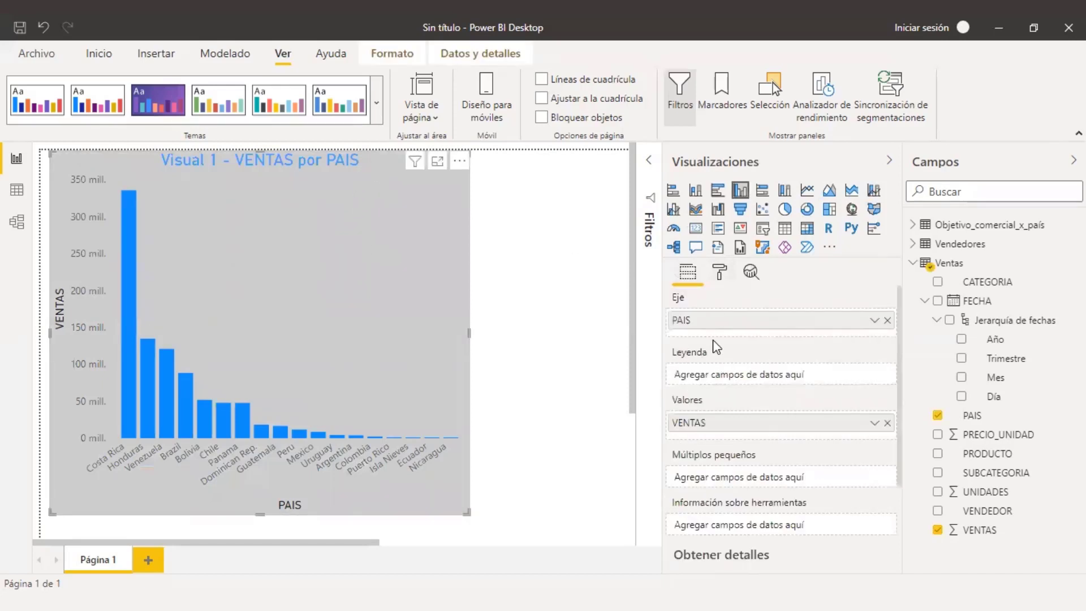
pyautogui.click(722, 273)
pyautogui.scroll(-3, 724, 368)
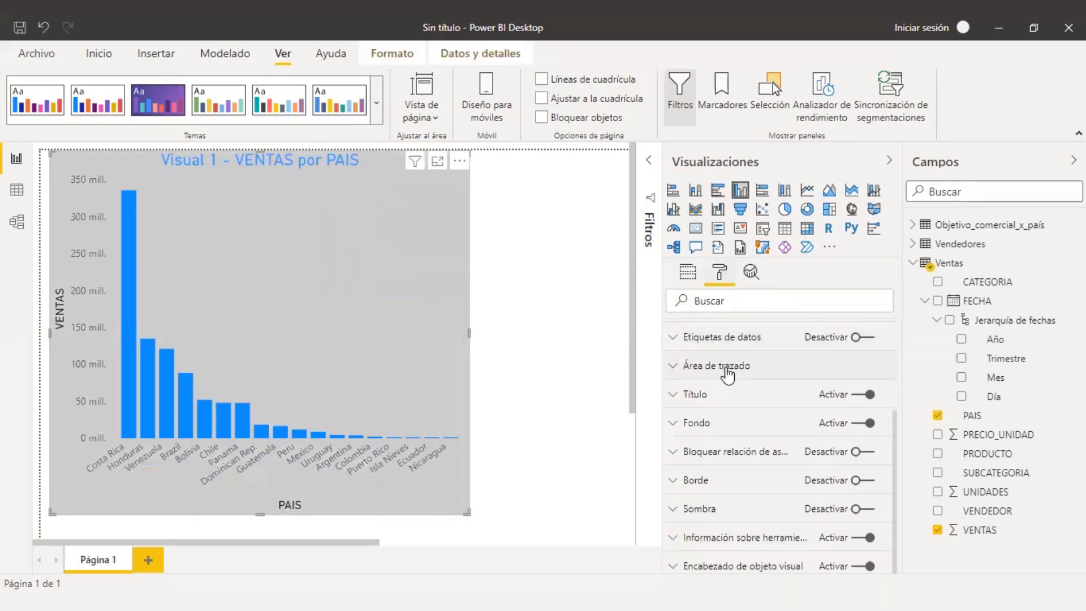
pyautogui.click(712, 479)
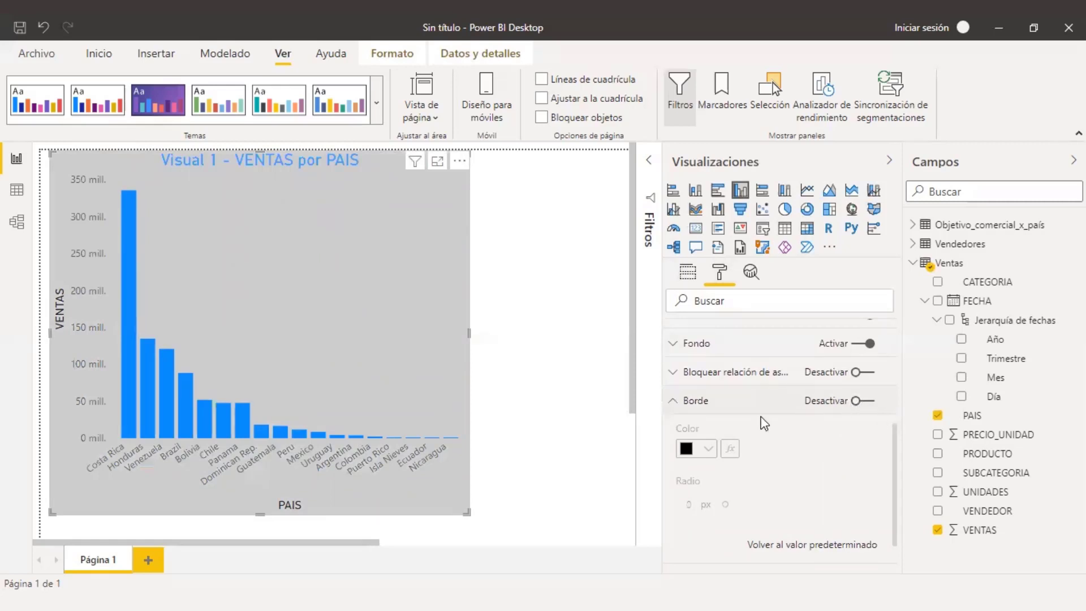
pyautogui.click(857, 402)
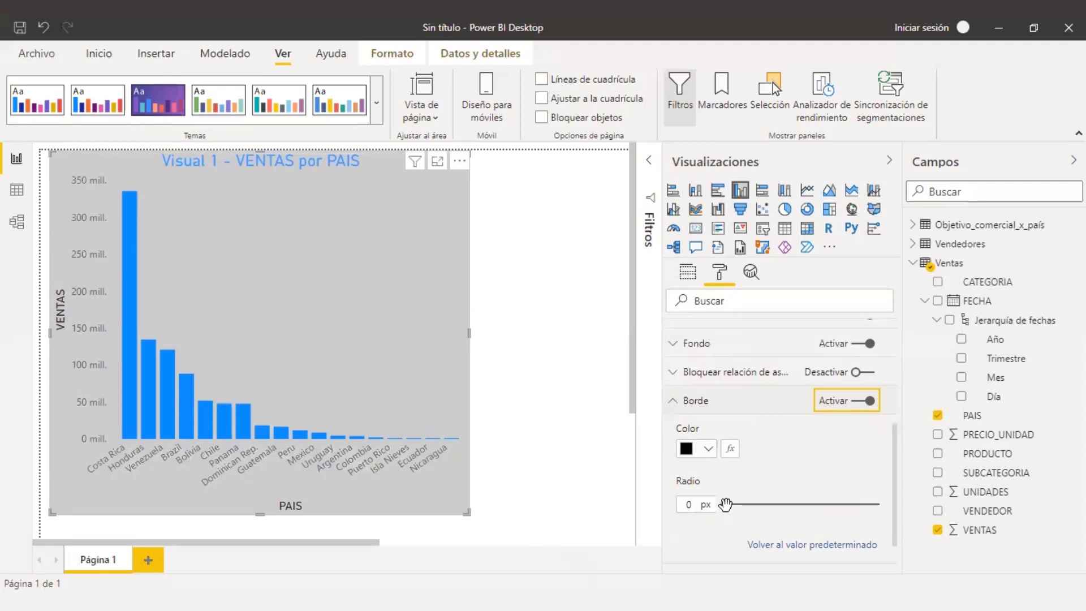
pyautogui.moveTo(725, 503); pyautogui.dragTo(760, 504)
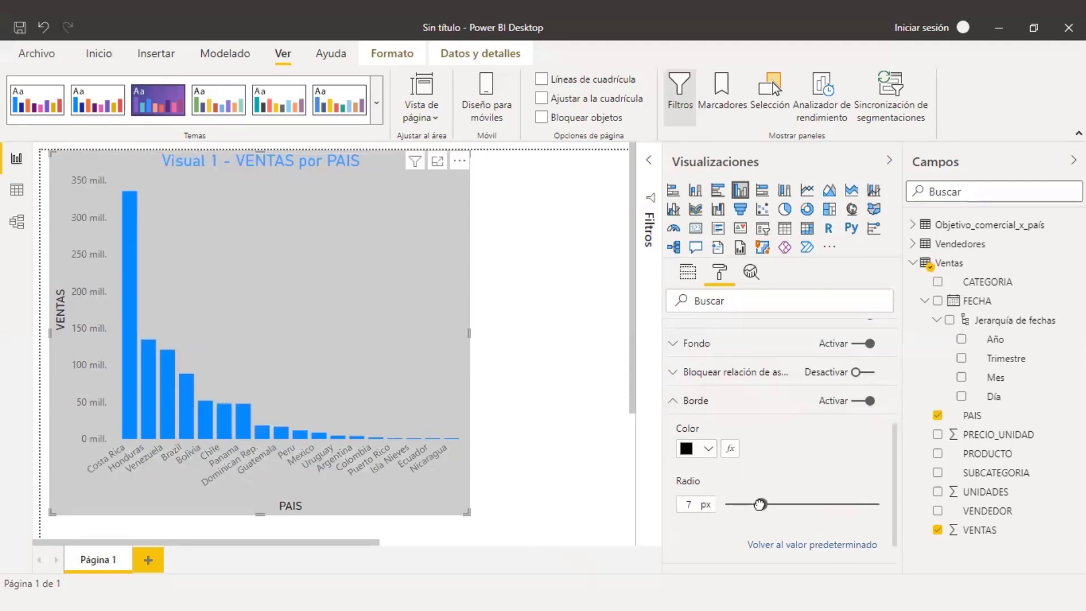
# - Increase the corner radius of the chart's border well beyond 7 px to round the corners more strongly
pyautogui.click(583, 392)
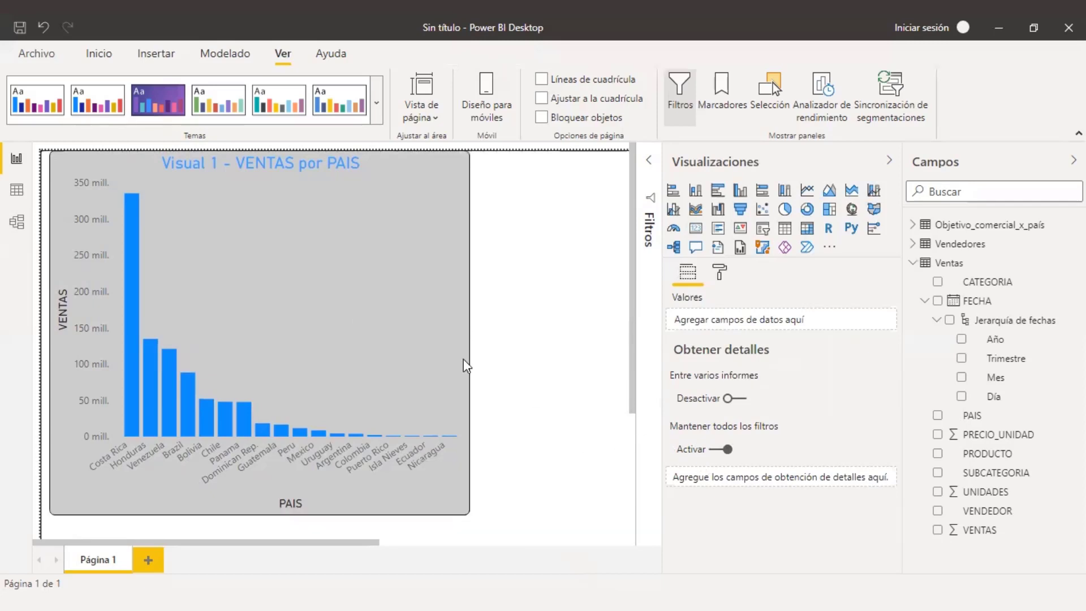
pyautogui.click(322, 171)
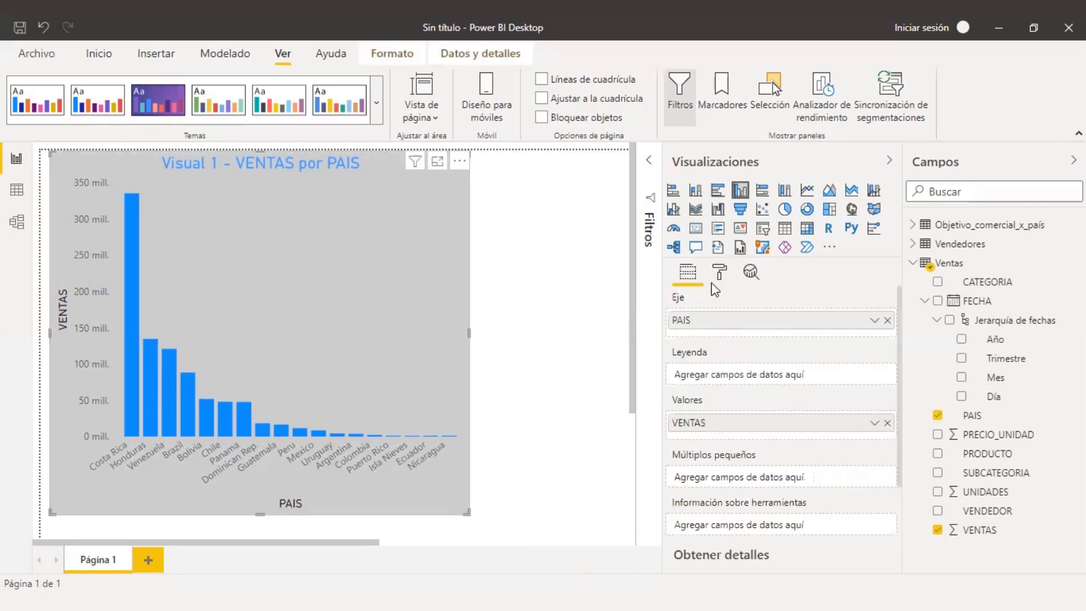
pyautogui.click(725, 275)
pyautogui.scroll(-3, 735, 452)
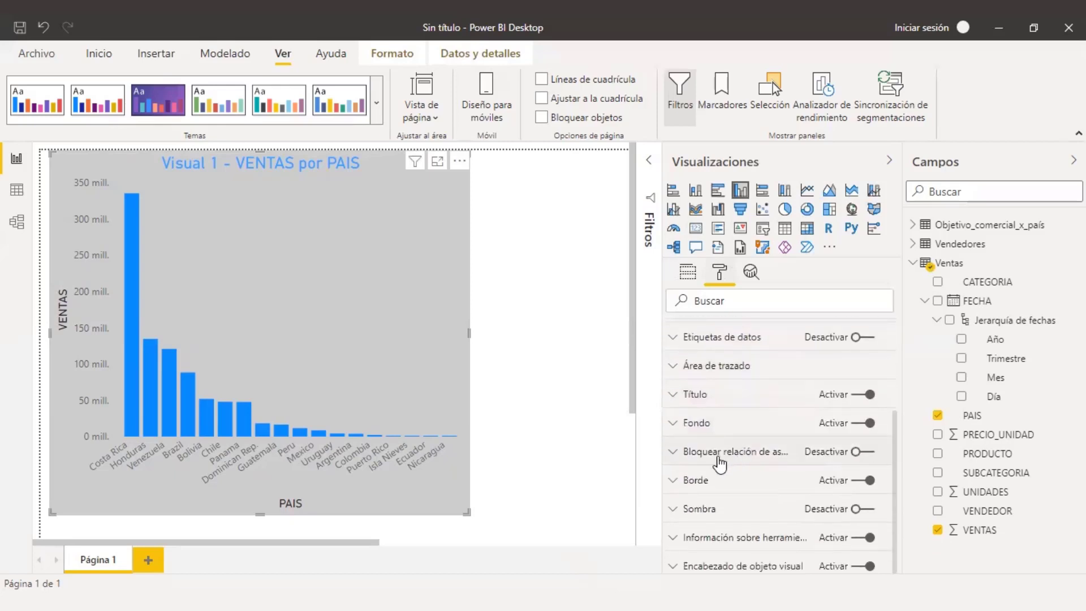
pyautogui.click(689, 482)
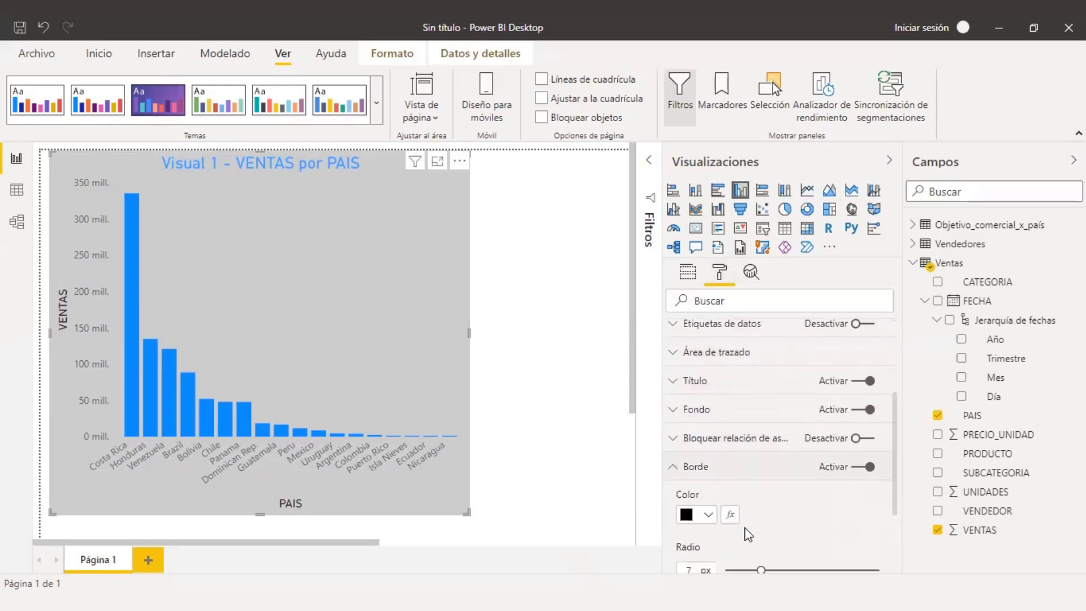
pyautogui.moveTo(761, 434); pyautogui.dragTo(828, 435)
pyautogui.click(564, 340)
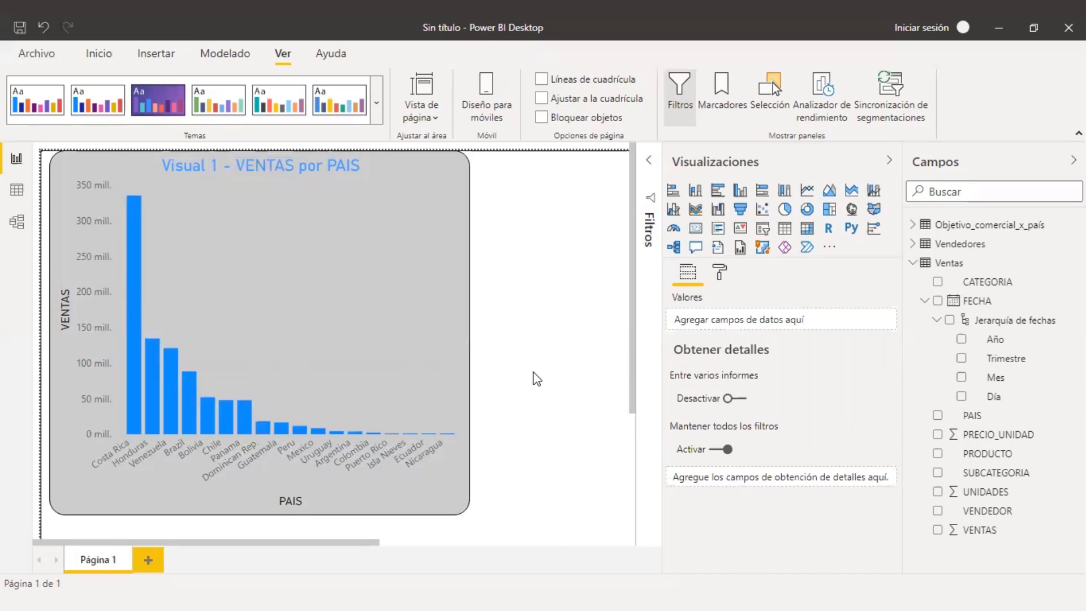
# - Set the column chart's X position on the report page to 150 in its general format settings
pyautogui.click(434, 183)
pyautogui.click(720, 273)
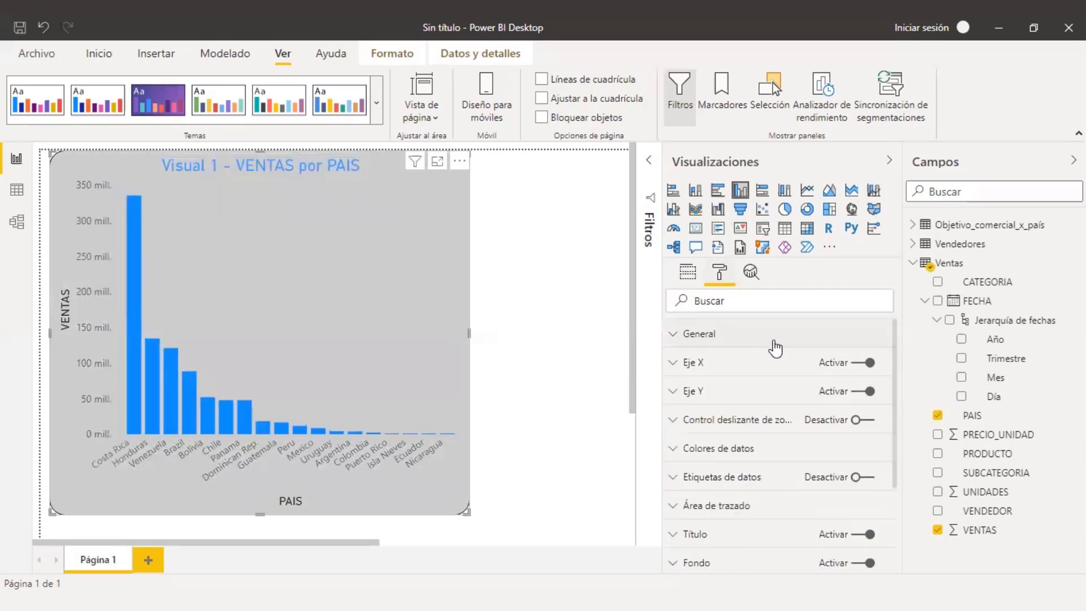
pyautogui.scroll(-5, 743, 413)
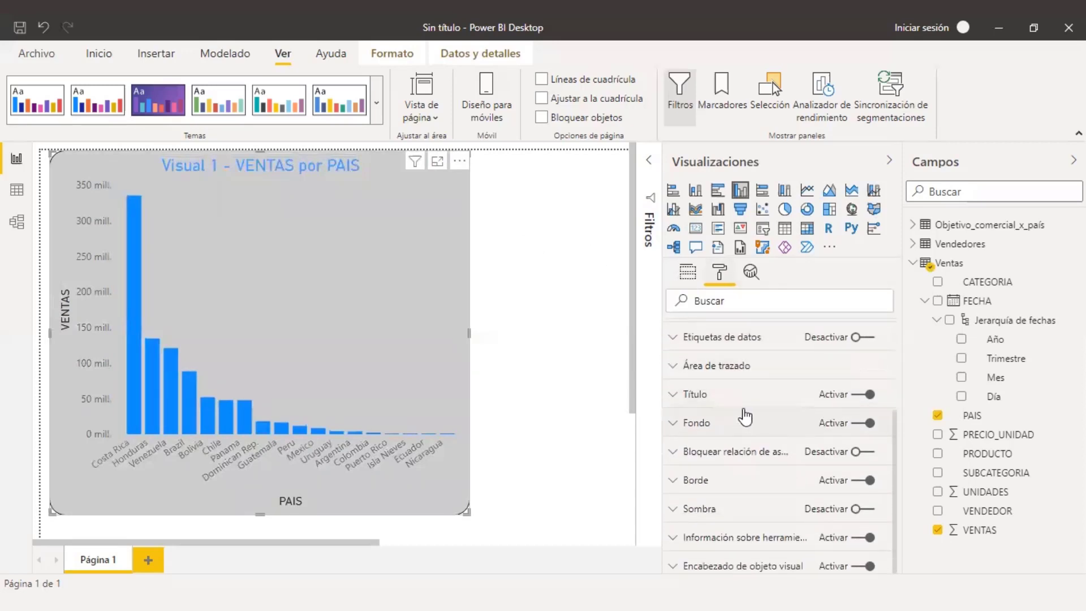
pyautogui.scroll(5, 745, 417)
pyautogui.click(674, 334)
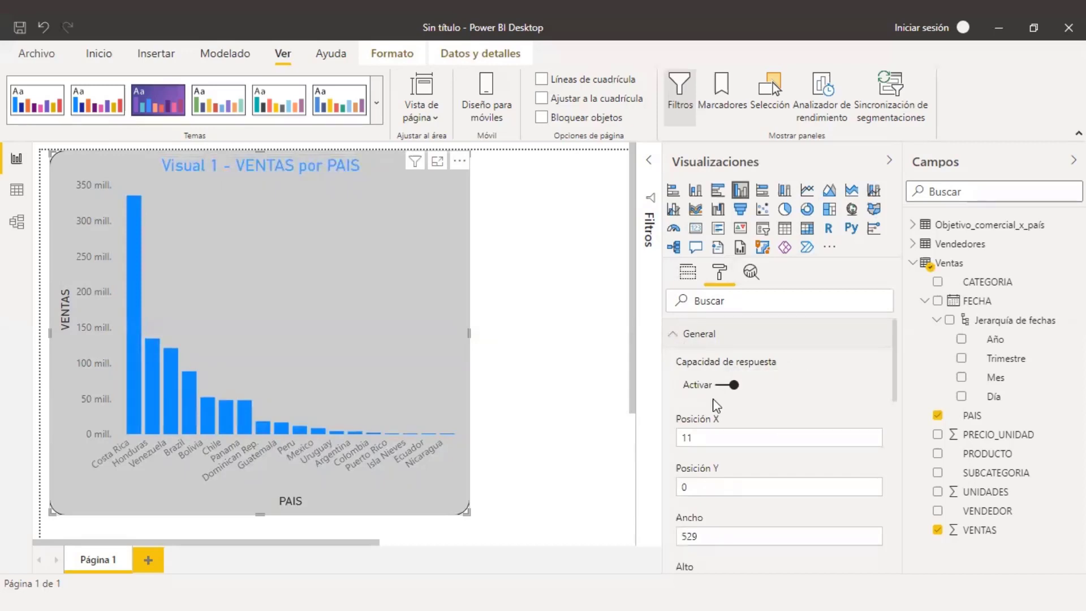
pyautogui.scroll(-1, 716, 436)
pyautogui.scroll(1, 715, 435)
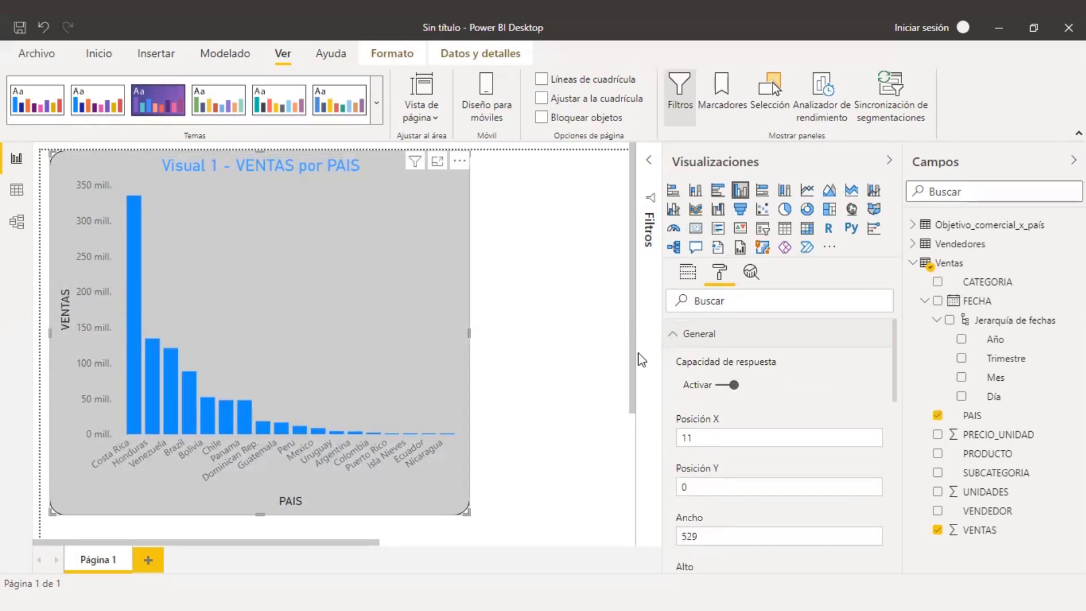
pyautogui.scroll(-2, 760, 430)
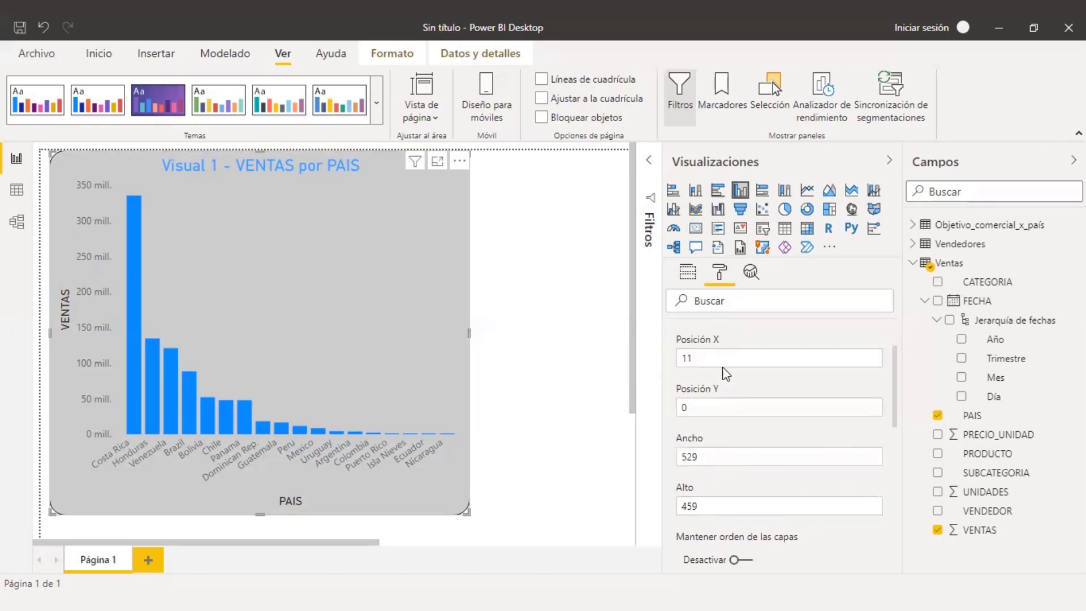
pyautogui.doubleClick(692, 358)
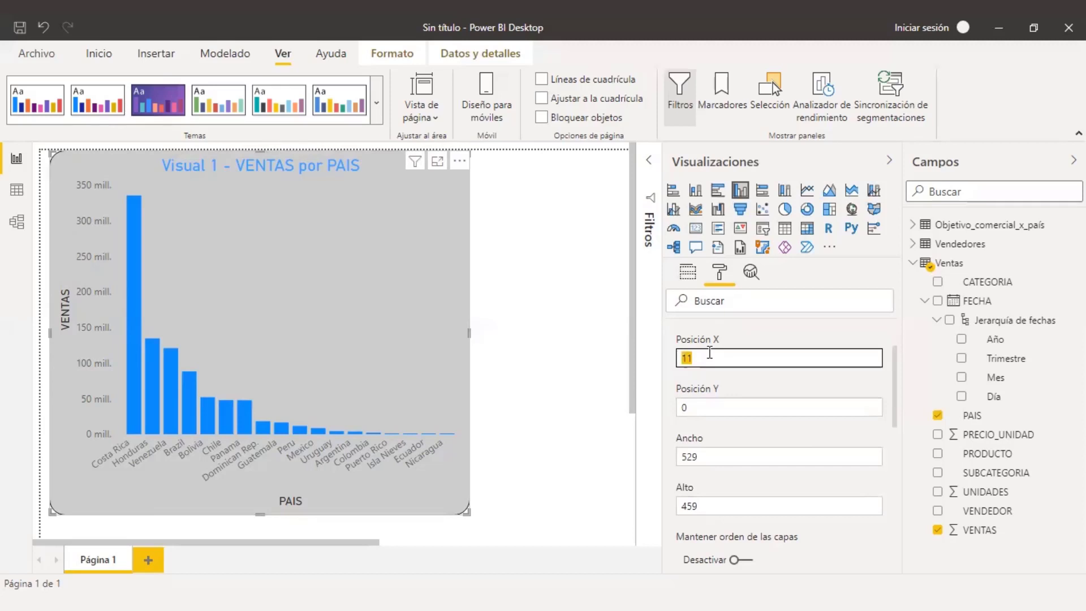
pyautogui.write('150')
pyautogui.press('Return')
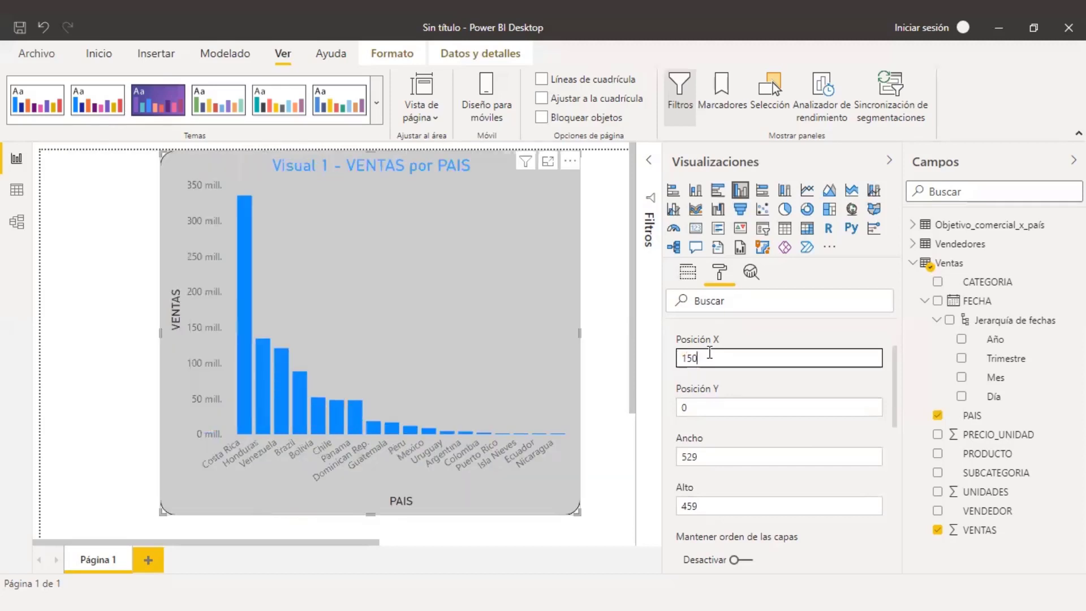
# - Set the chart's Y position to 20 and collapse the general settings
pyautogui.doubleClick(684, 407)
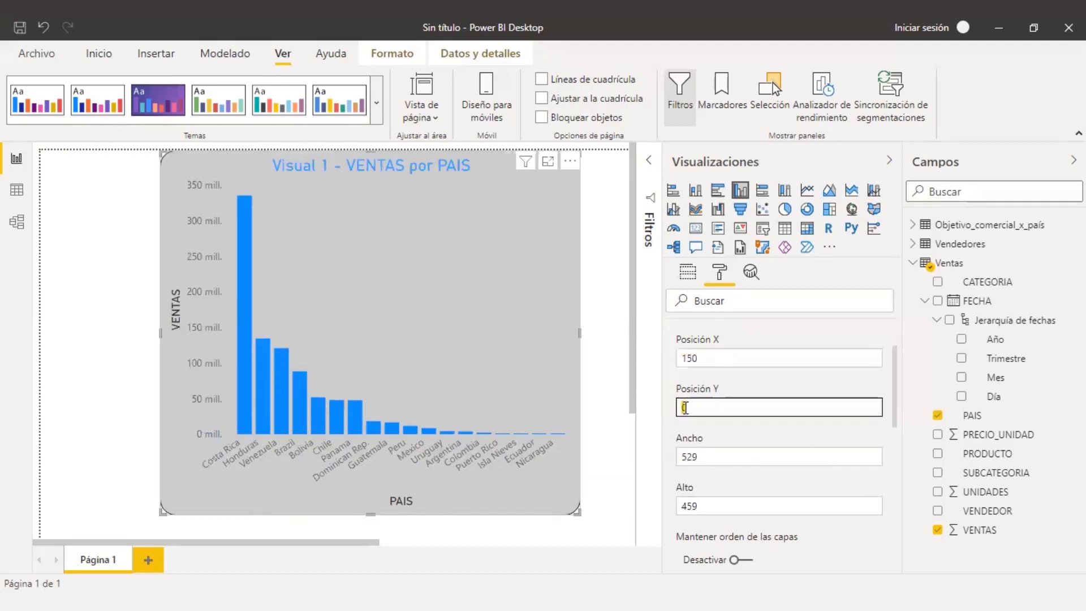
pyautogui.write('4')
pyautogui.press('Return')
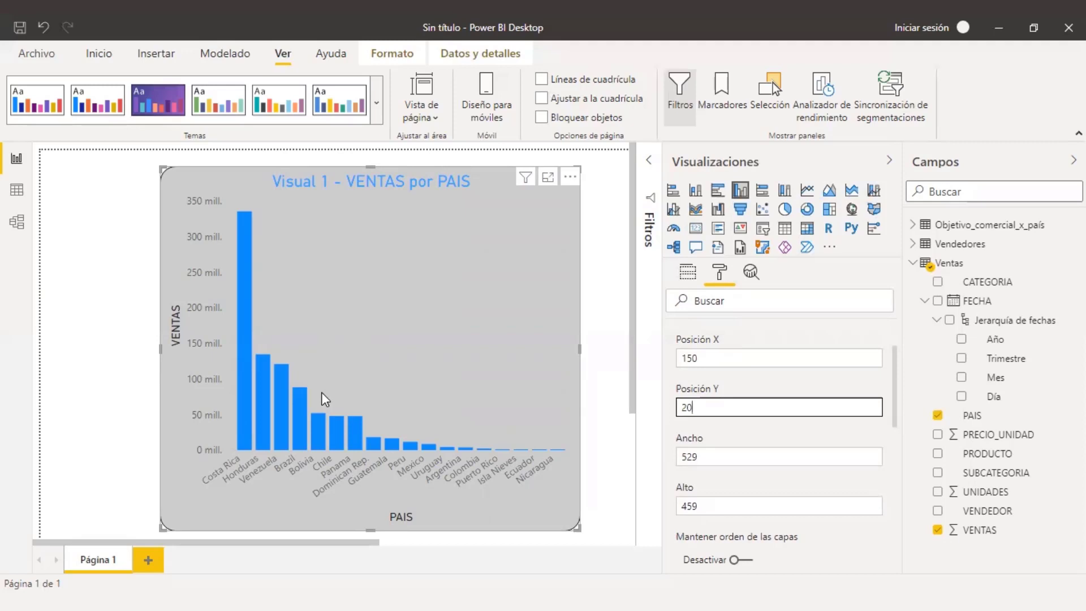
pyautogui.click(720, 275)
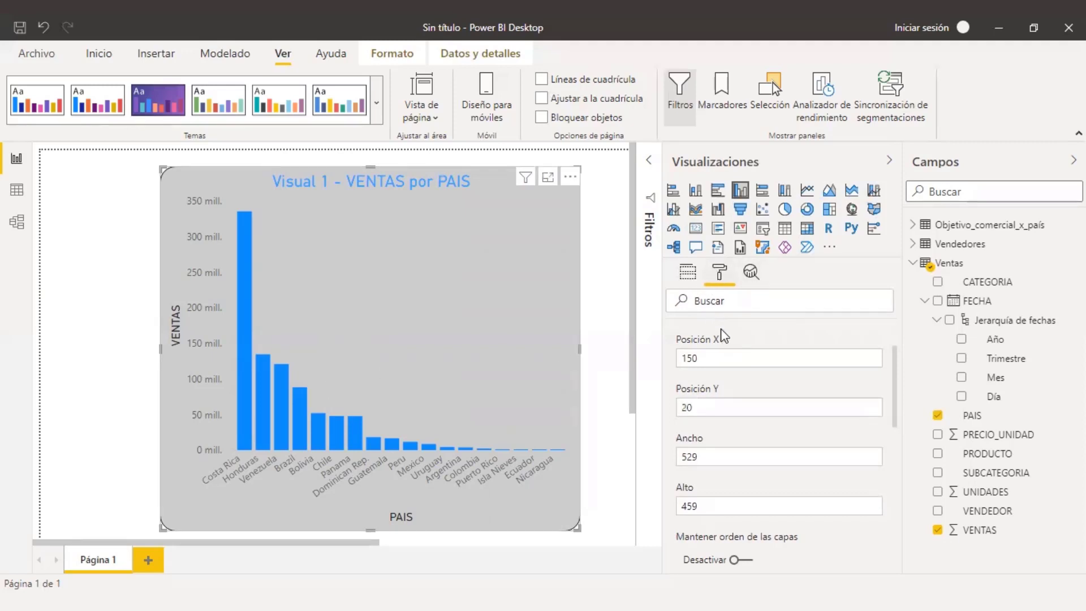
pyautogui.scroll(2, 814, 378)
pyautogui.click(678, 337)
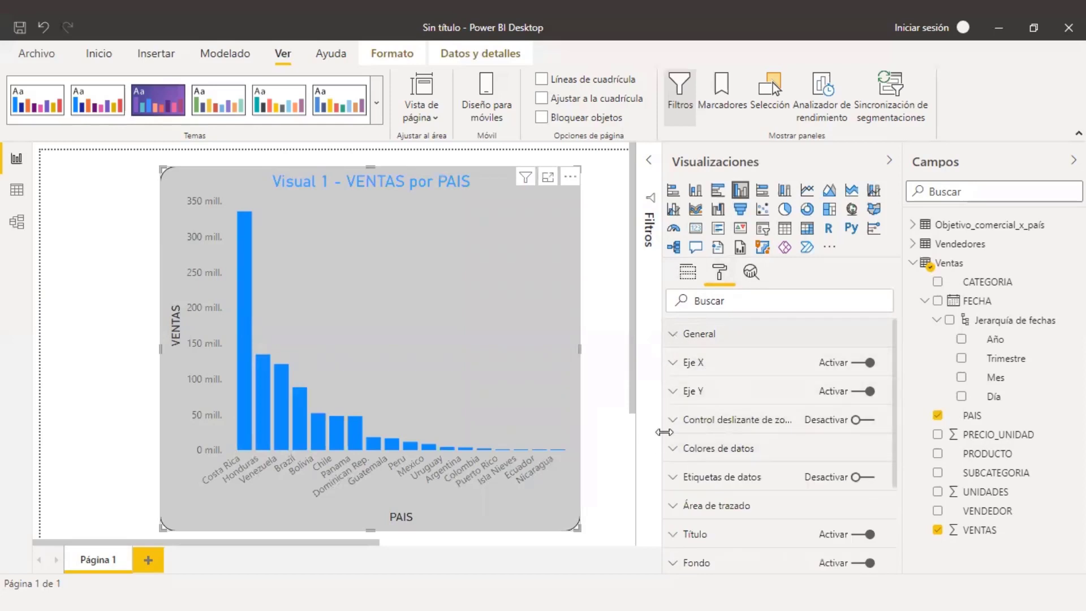
# - Widen the Visualizaciones pane and set the columns' default data color to the darkest blue of the theme colors
pyautogui.moveTo(663, 432); pyautogui.dragTo(622, 444)
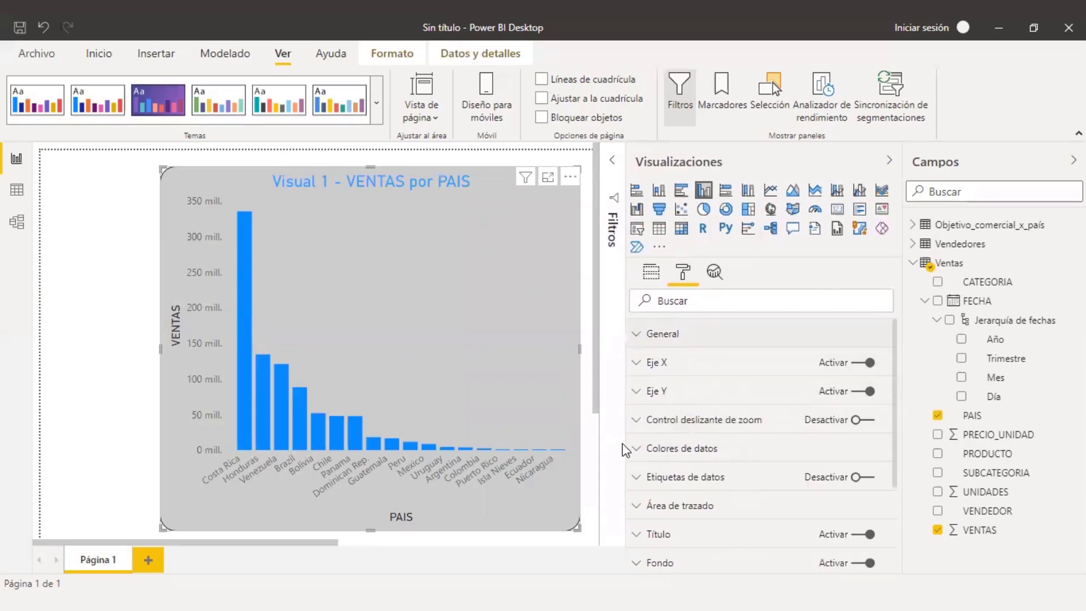
pyautogui.click(668, 454)
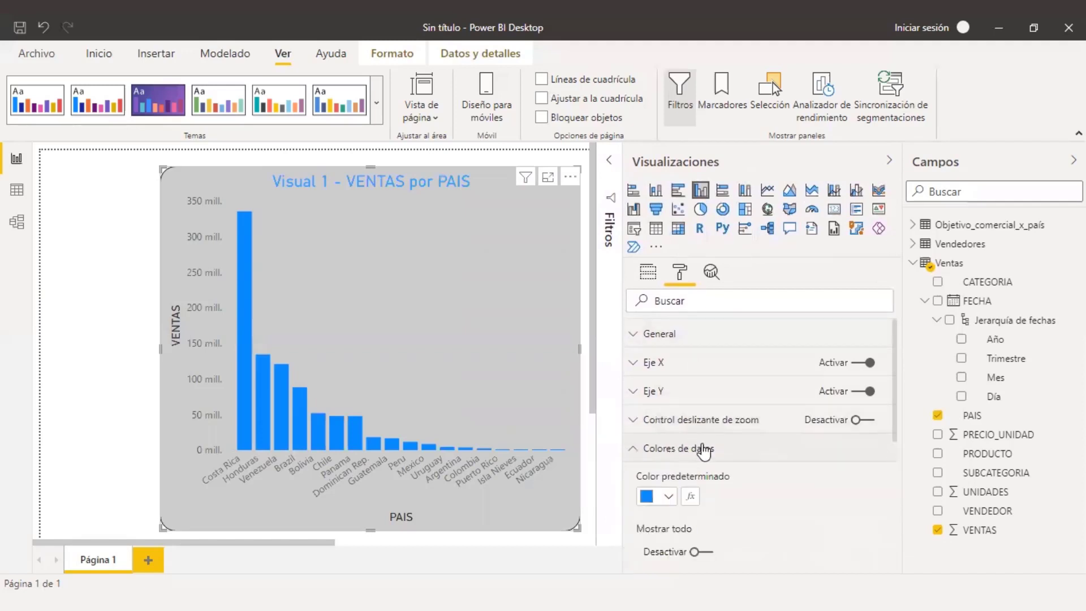
pyautogui.click(669, 496)
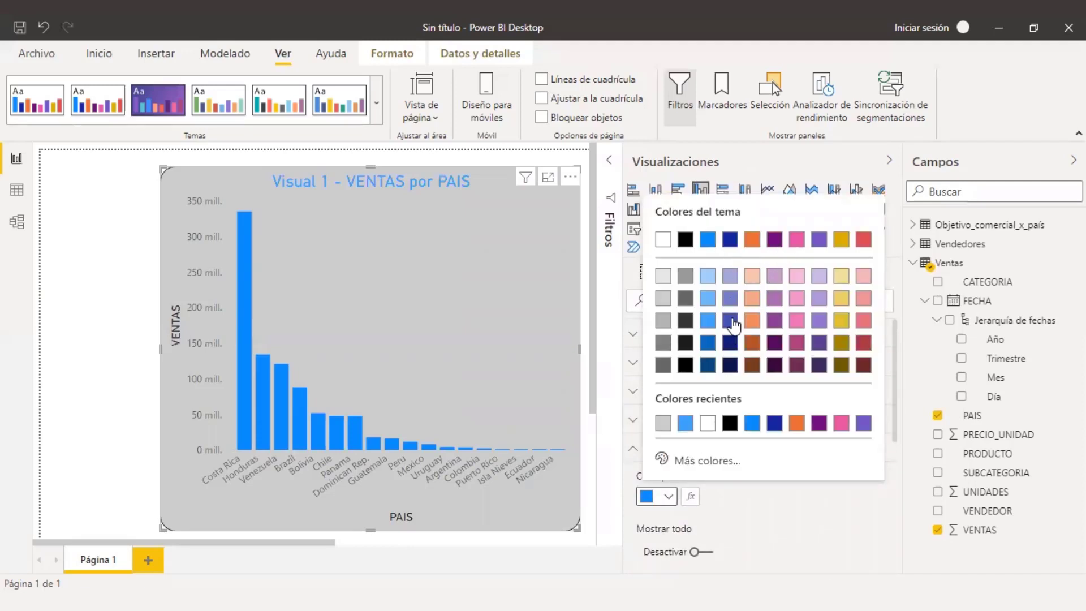
pyautogui.click(707, 365)
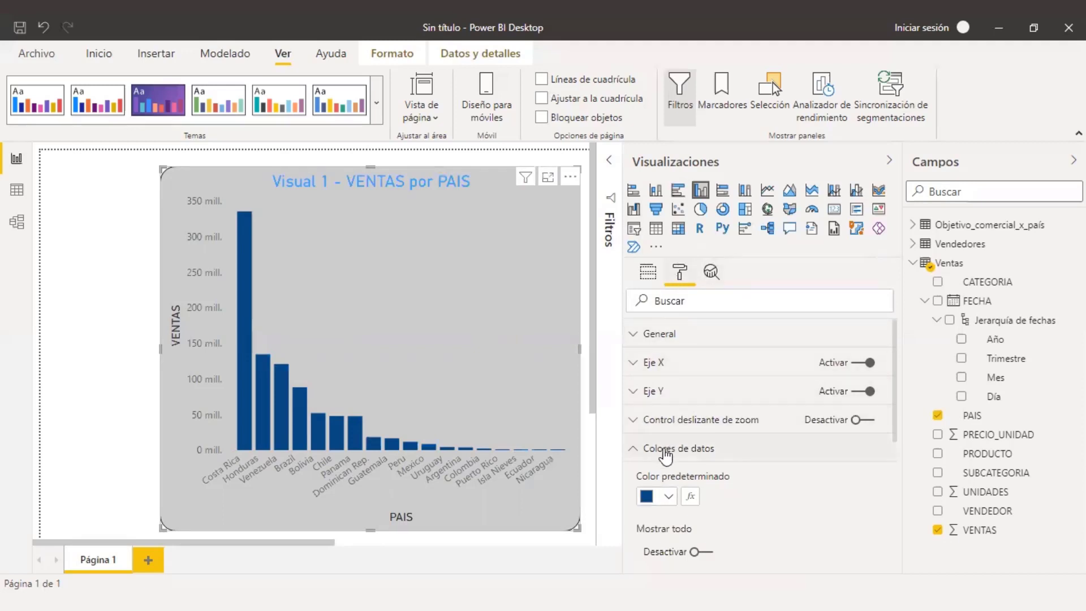
pyautogui.click(638, 452)
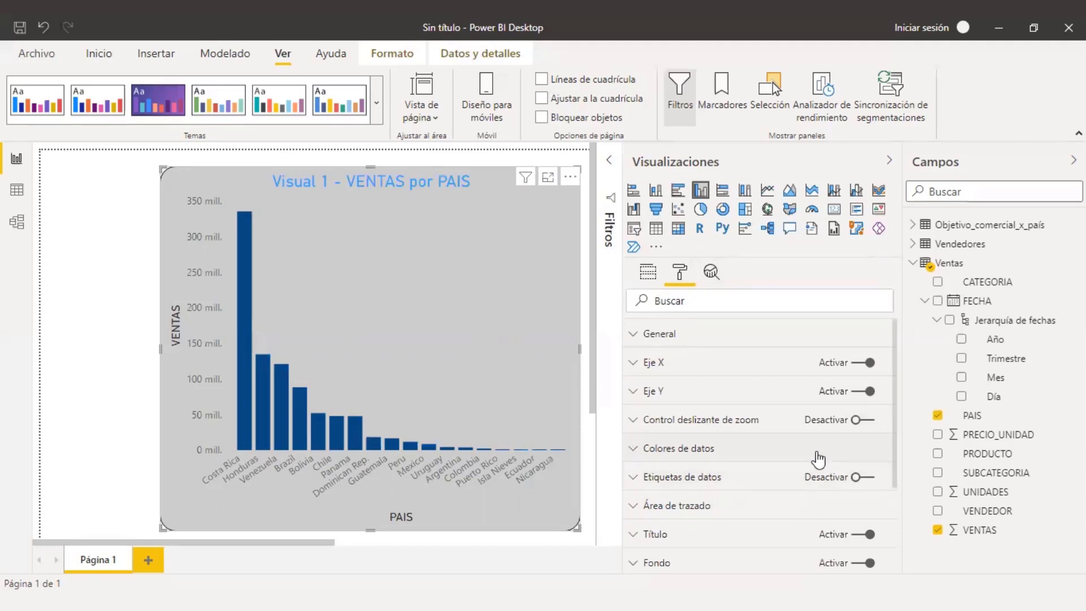
# - Turn on the chart's data labels and expand their settings
pyautogui.click(854, 477)
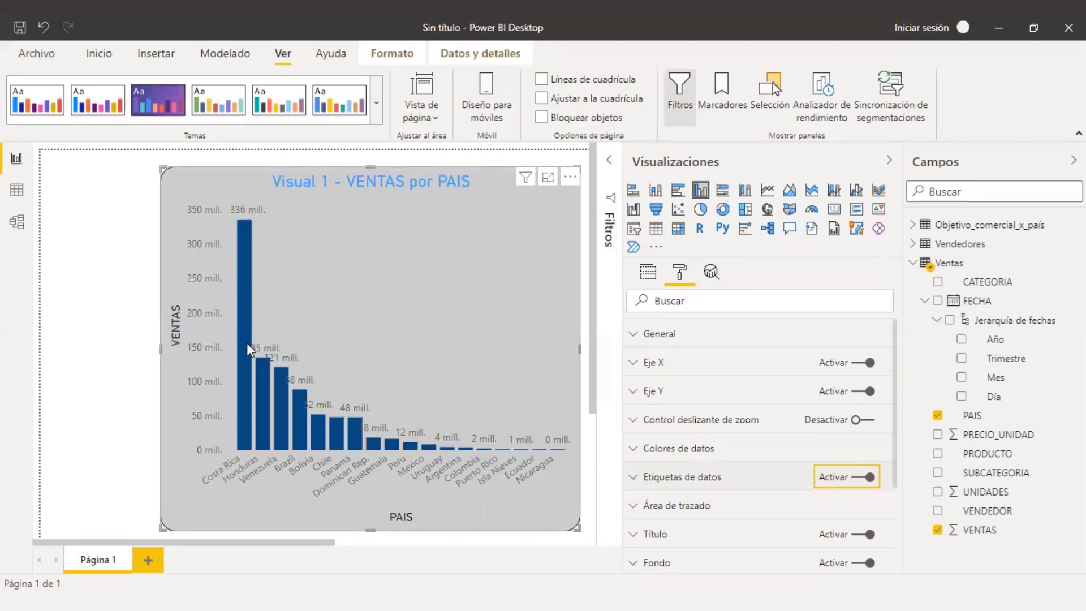
pyautogui.click(855, 479)
pyautogui.click(856, 478)
pyautogui.click(647, 484)
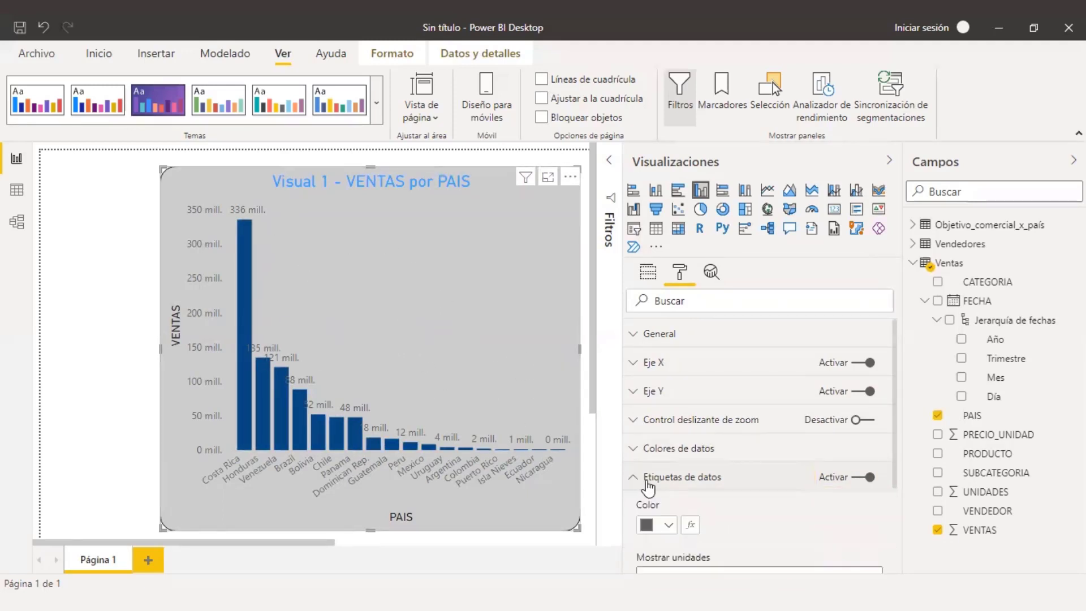
# - Set the data labels' color to a dark red from the theme colors
pyautogui.scroll(-2, 855, 497)
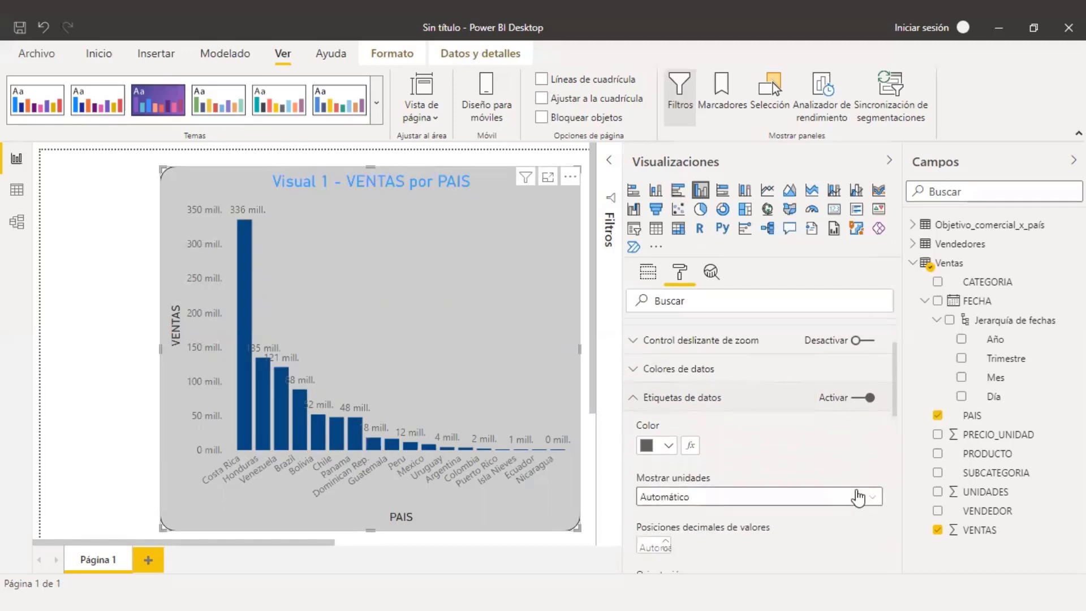
pyautogui.scroll(-2, 858, 496)
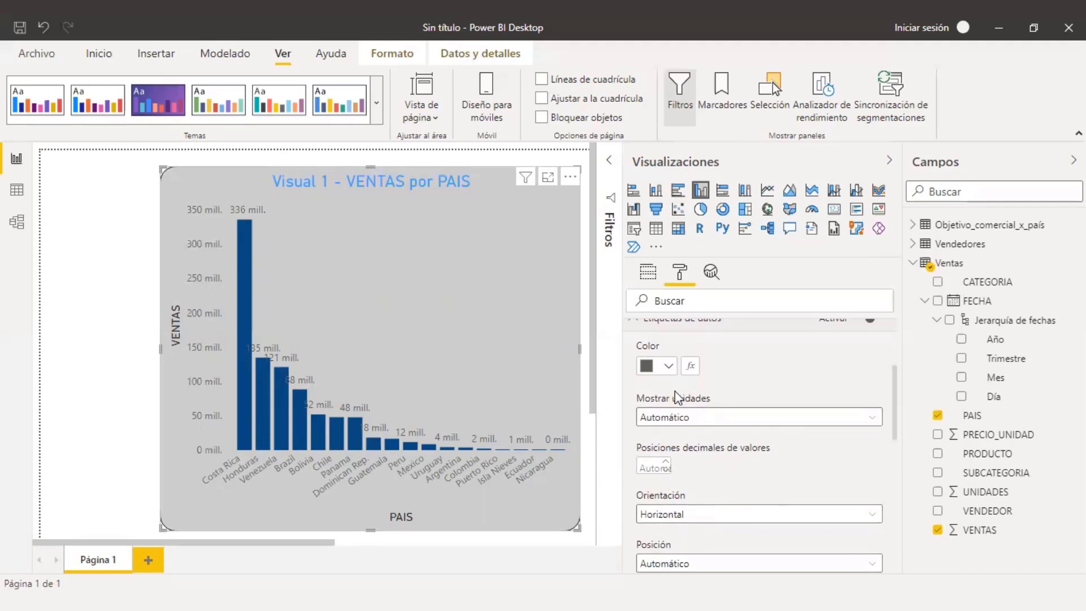
pyautogui.scroll(2, 734, 401)
pyautogui.scroll(1, 734, 401)
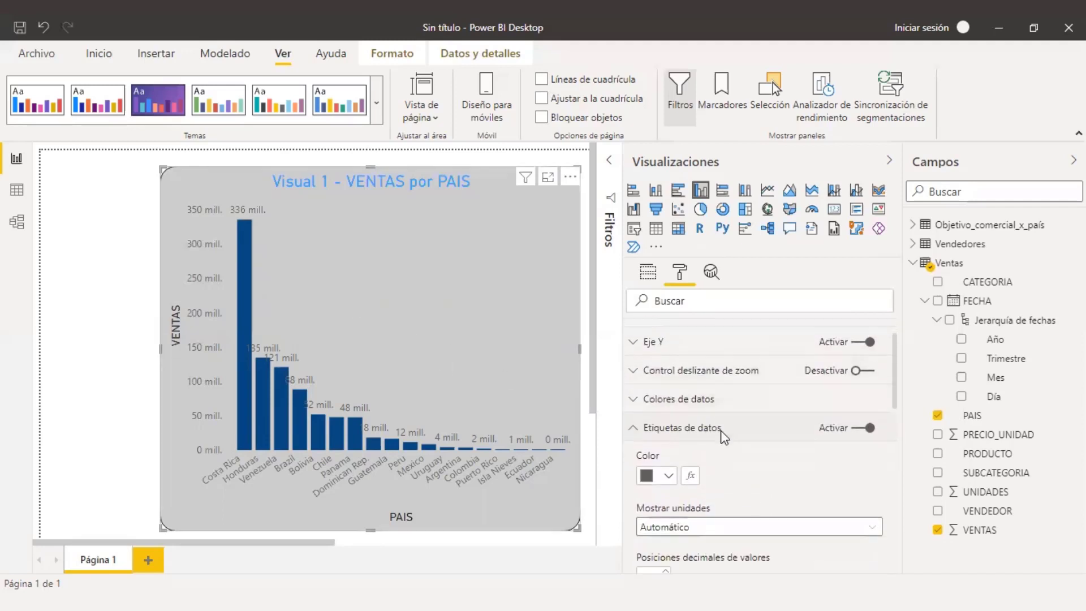
pyautogui.scroll(-1, 679, 399)
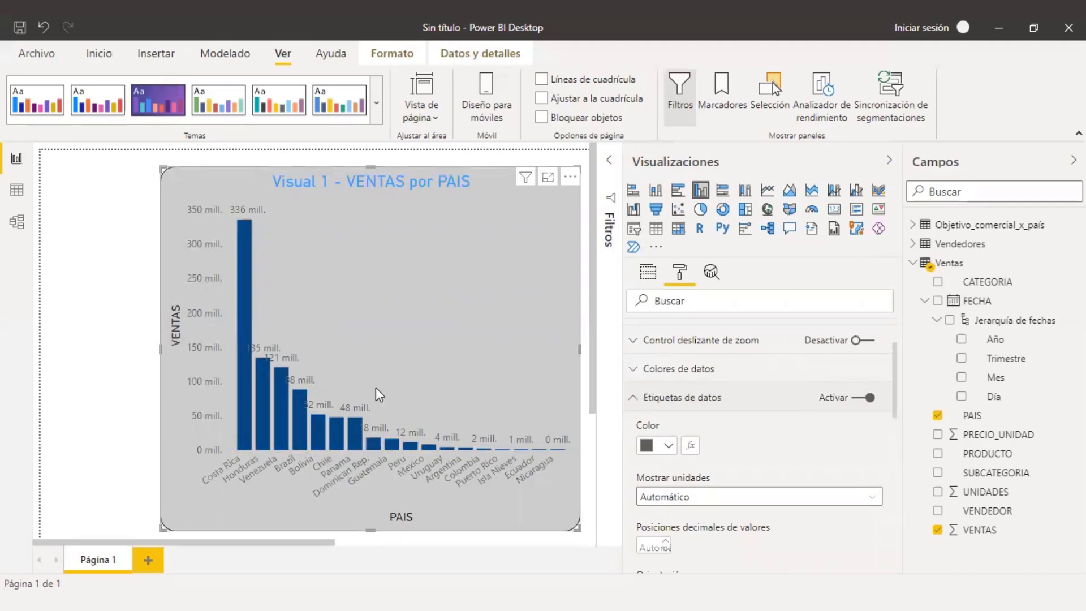
pyautogui.scroll(-3, 667, 436)
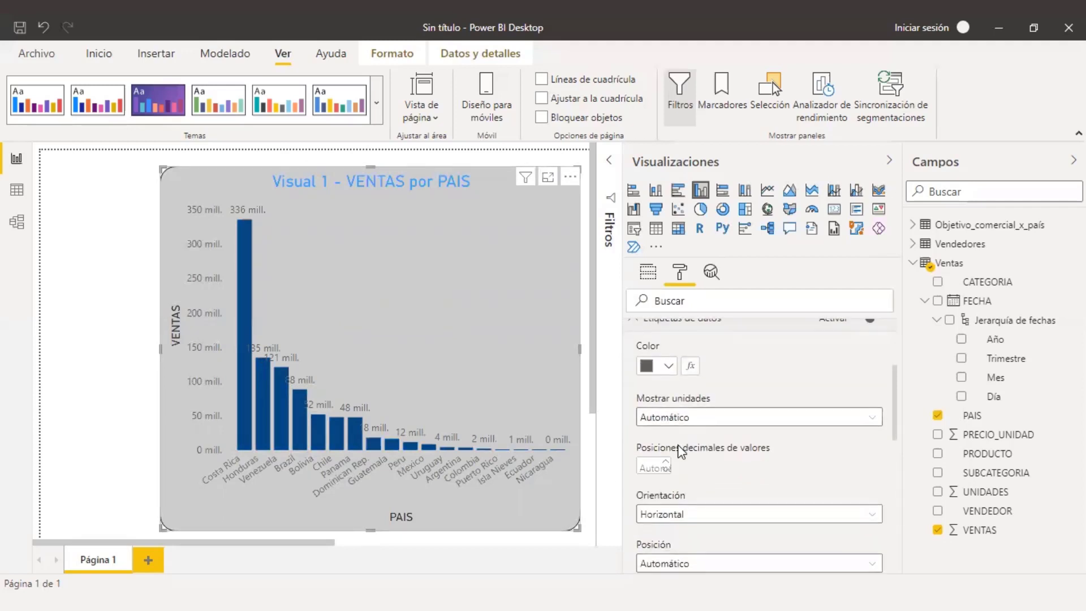
pyautogui.click(667, 366)
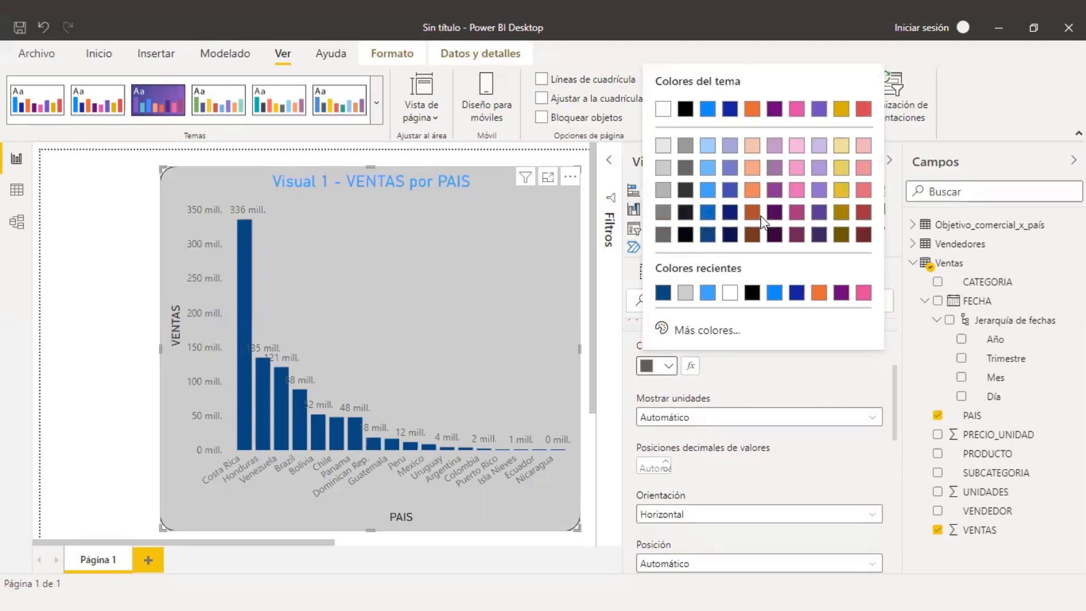
pyautogui.click(865, 215)
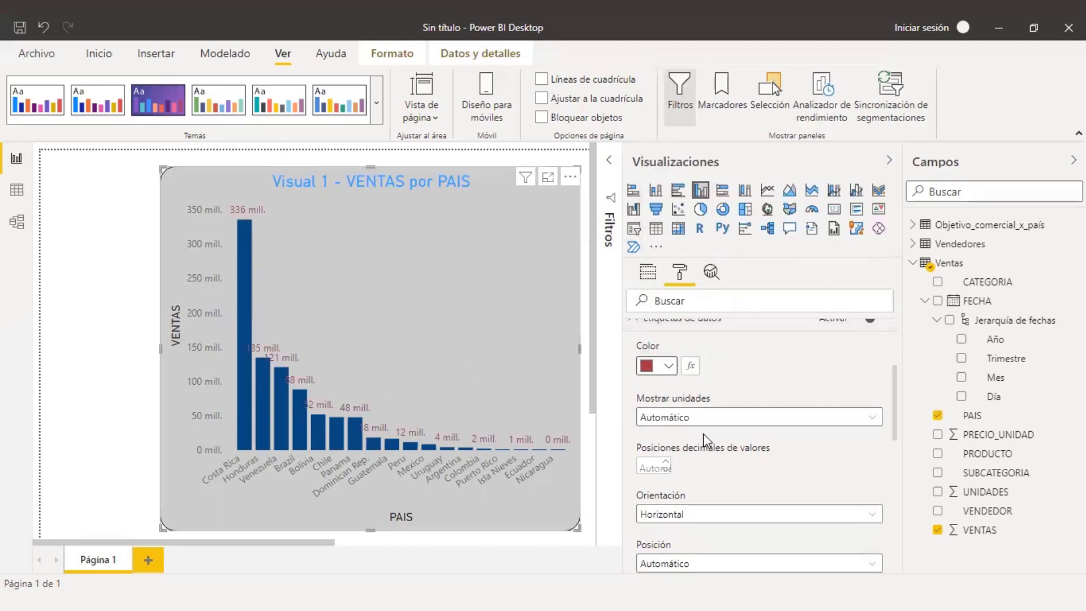
# - Set the data labels' orientation to Vertical and check the available label position options
pyautogui.scroll(-3, 707, 413)
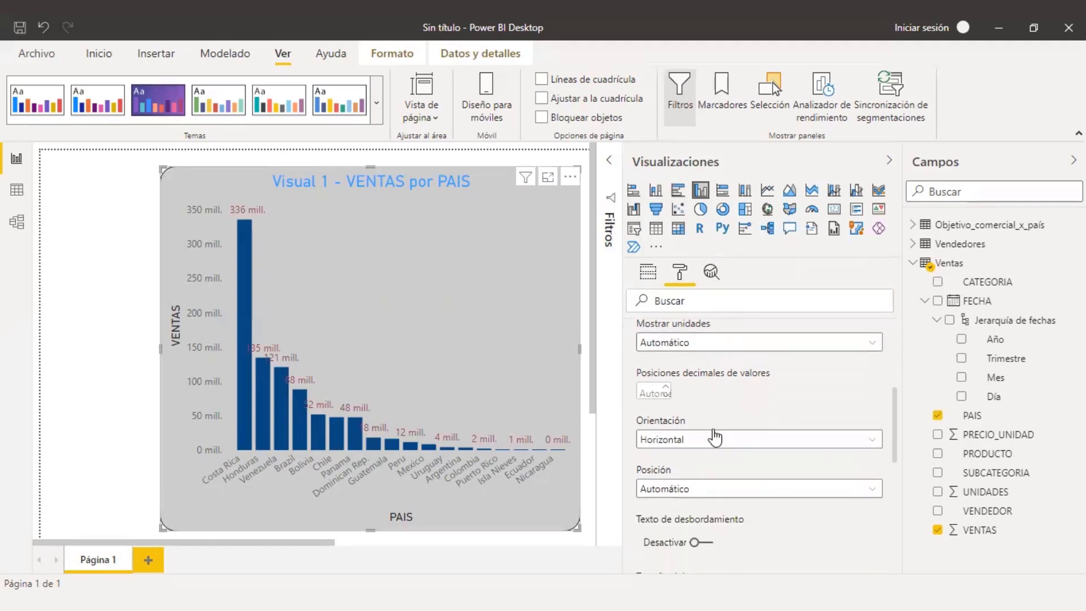
pyautogui.click(718, 357)
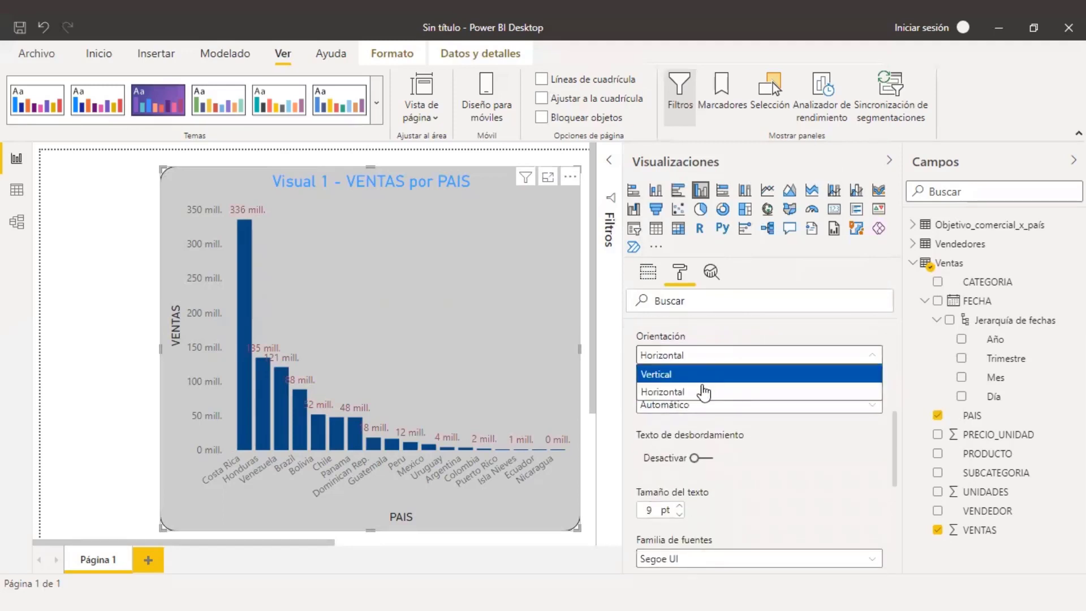
pyautogui.click(690, 376)
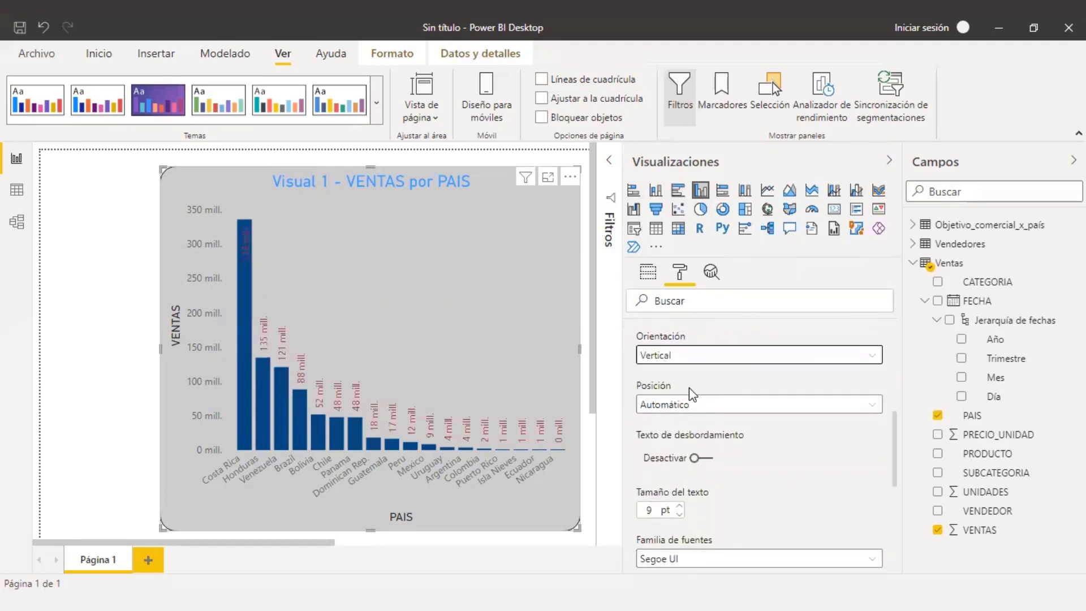
pyautogui.click(725, 405)
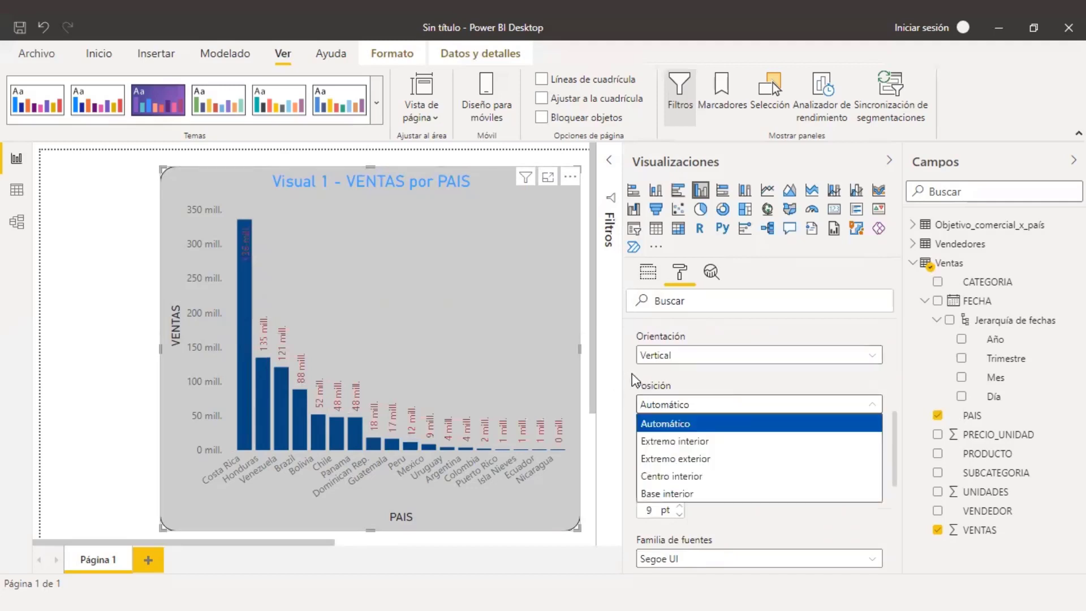
pyautogui.click(640, 404)
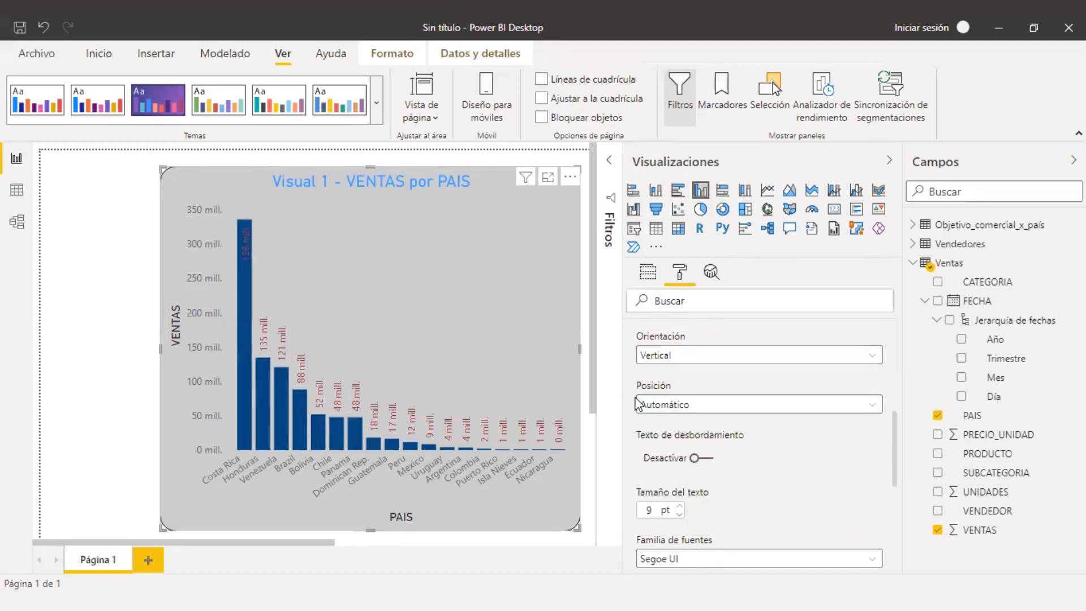
# - Set the data labels' text size to 13 pt and check the remaining label settings
pyautogui.click(680, 506)
pyautogui.click(680, 506)
pyautogui.click(680, 506)
pyautogui.click(680, 506)
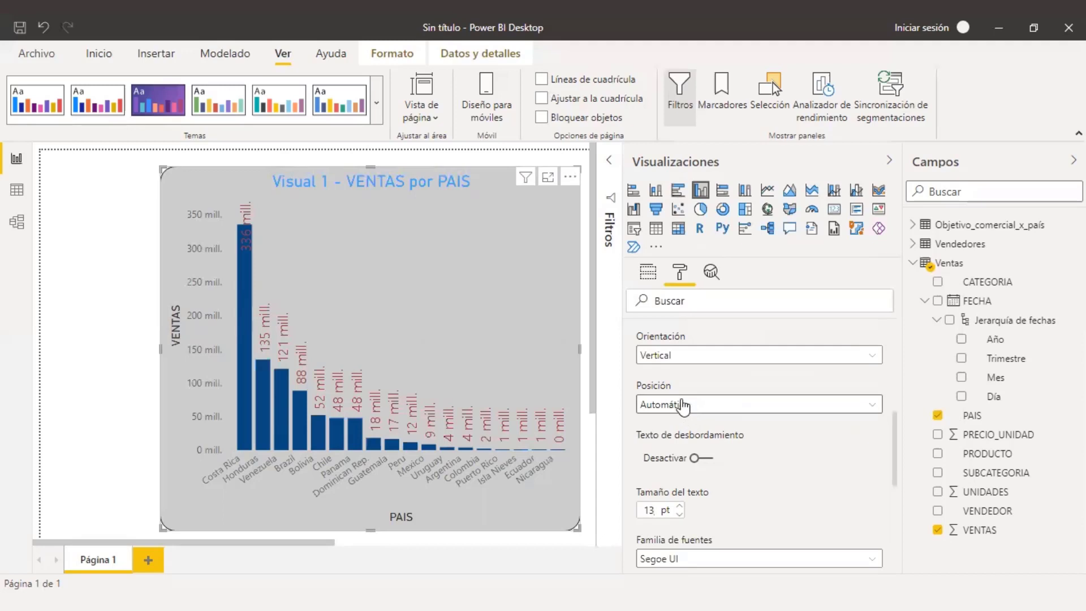
pyautogui.scroll(-3, 777, 447)
pyautogui.scroll(-2, 777, 447)
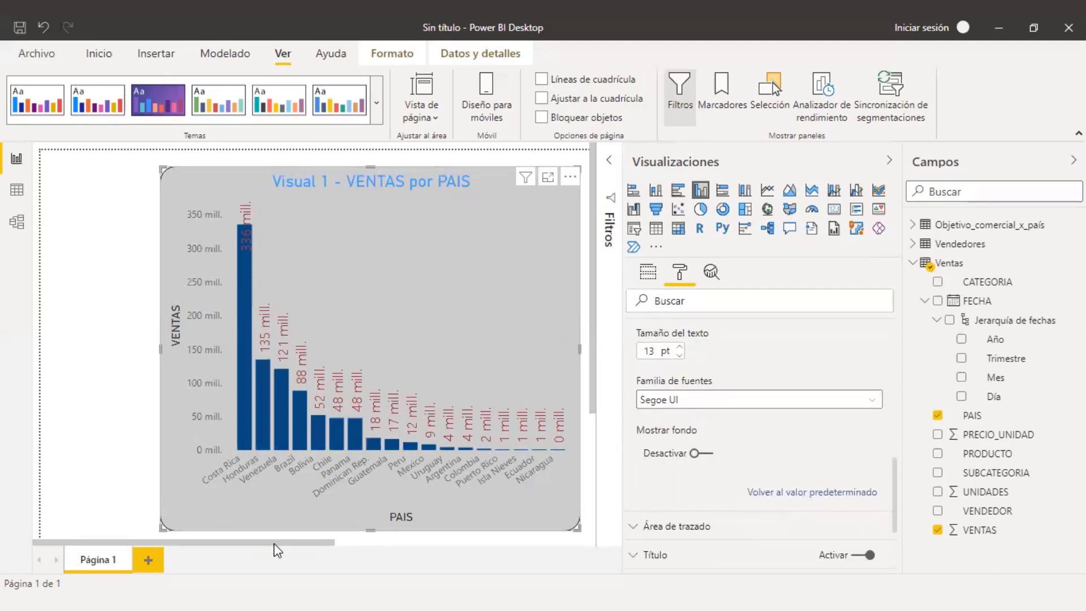
# - Reselect the column chart and restore its data label settings to their default values
pyautogui.moveTo(274, 543); pyautogui.dragTo(304, 546)
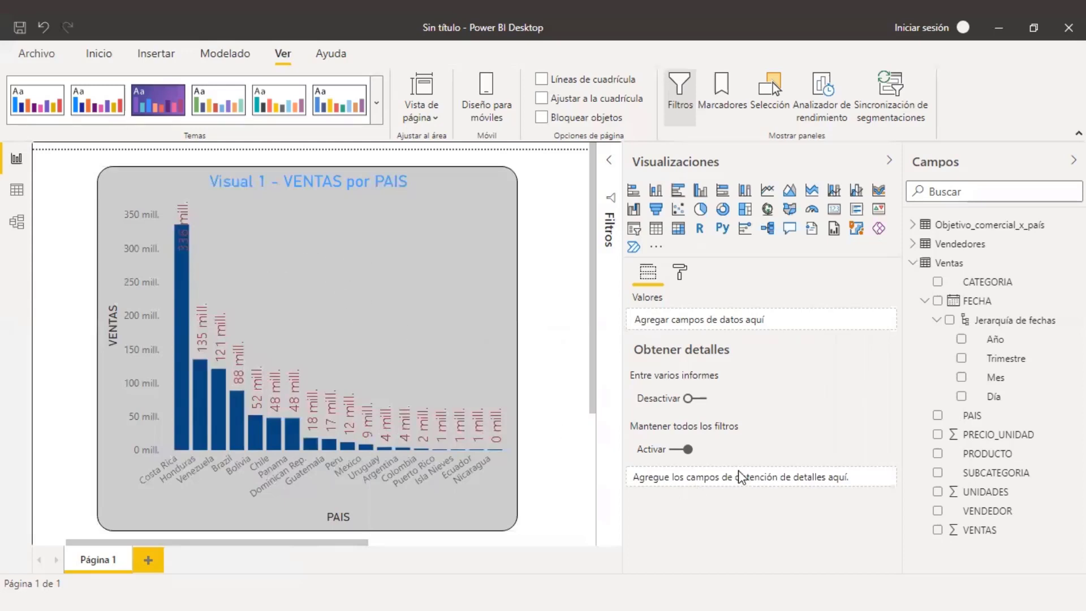
pyautogui.click(379, 179)
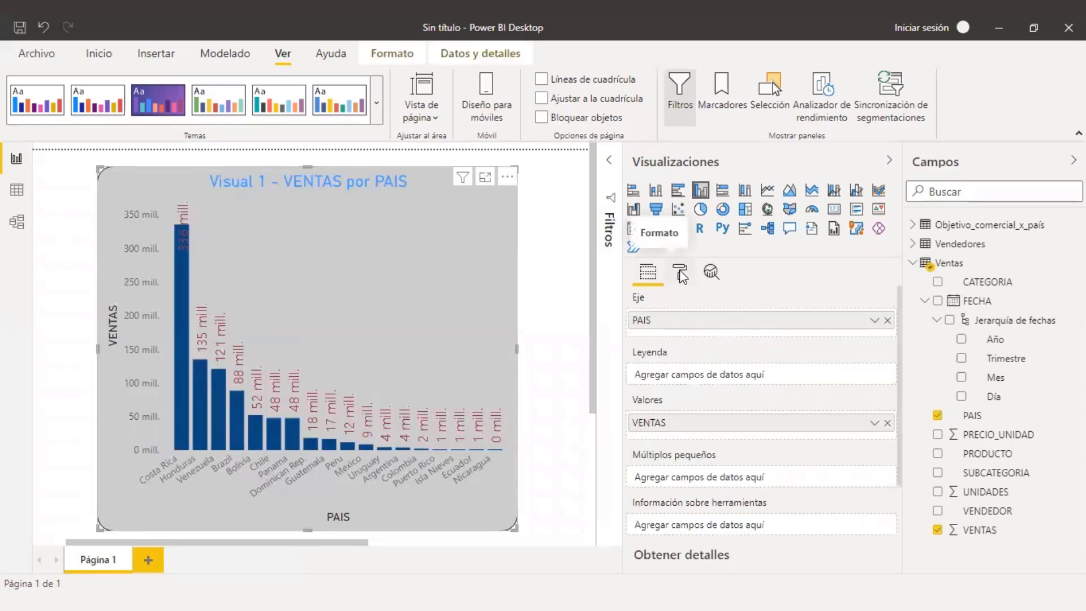
pyautogui.click(680, 272)
pyautogui.scroll(-3, 744, 413)
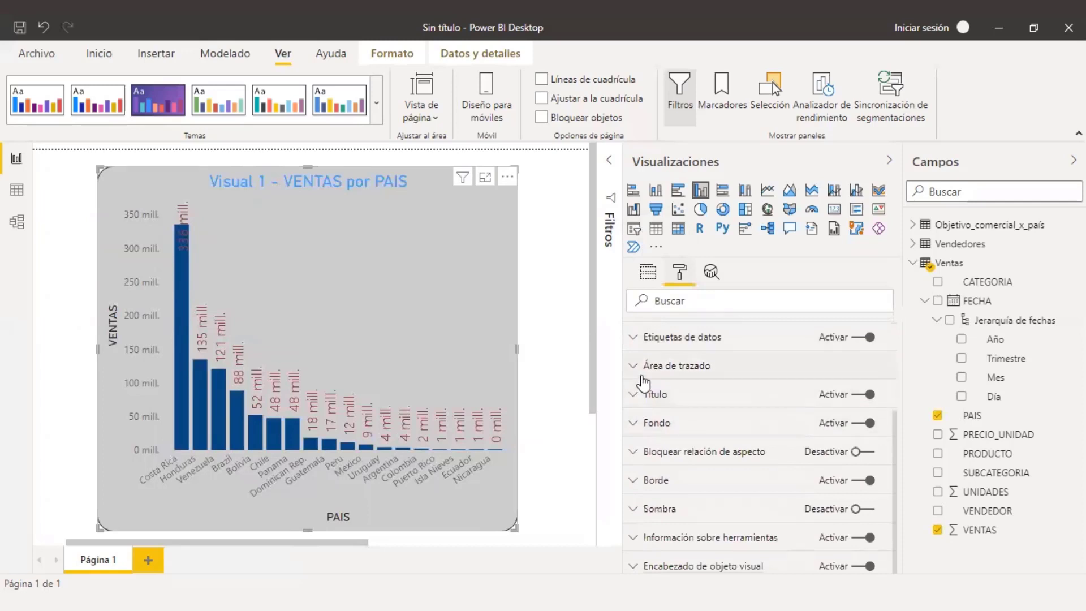
pyautogui.scroll(3, 673, 354)
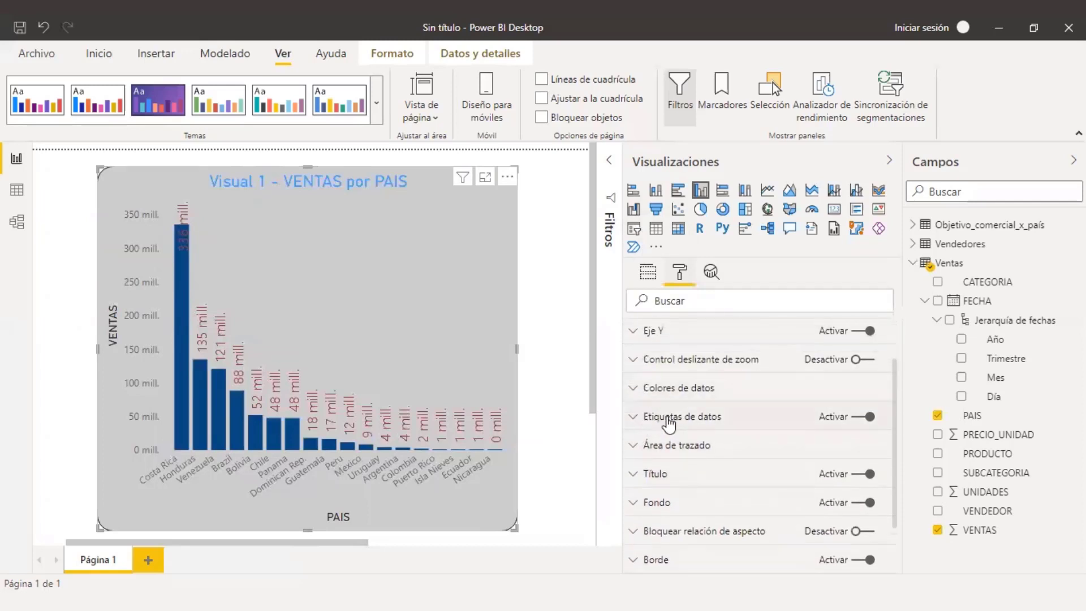
pyautogui.scroll(-3, 645, 430)
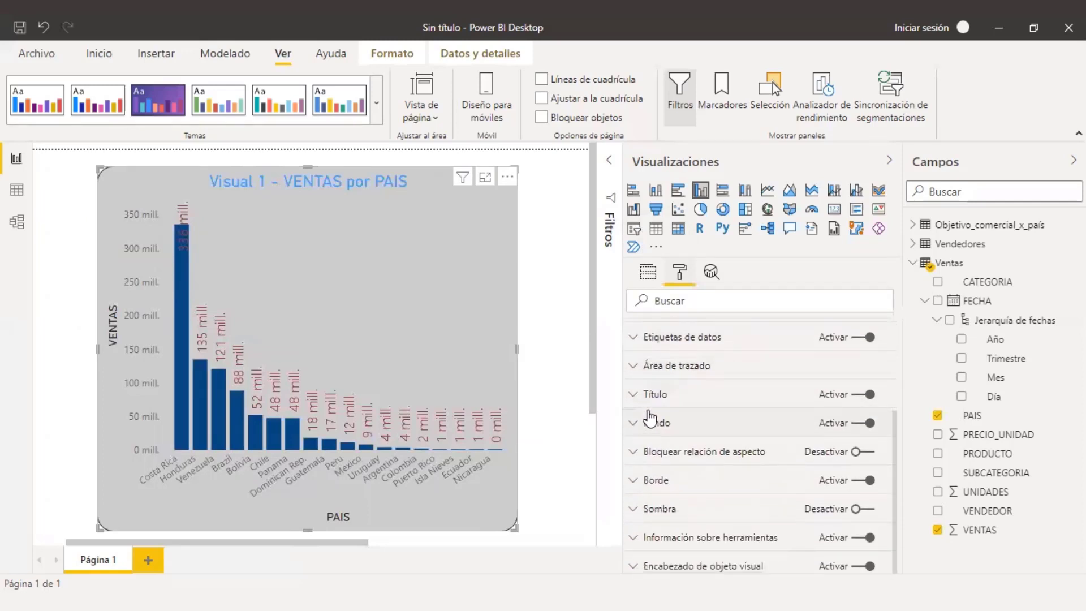
pyautogui.scroll(3, 648, 434)
pyautogui.click(636, 417)
pyautogui.scroll(-5, 773, 468)
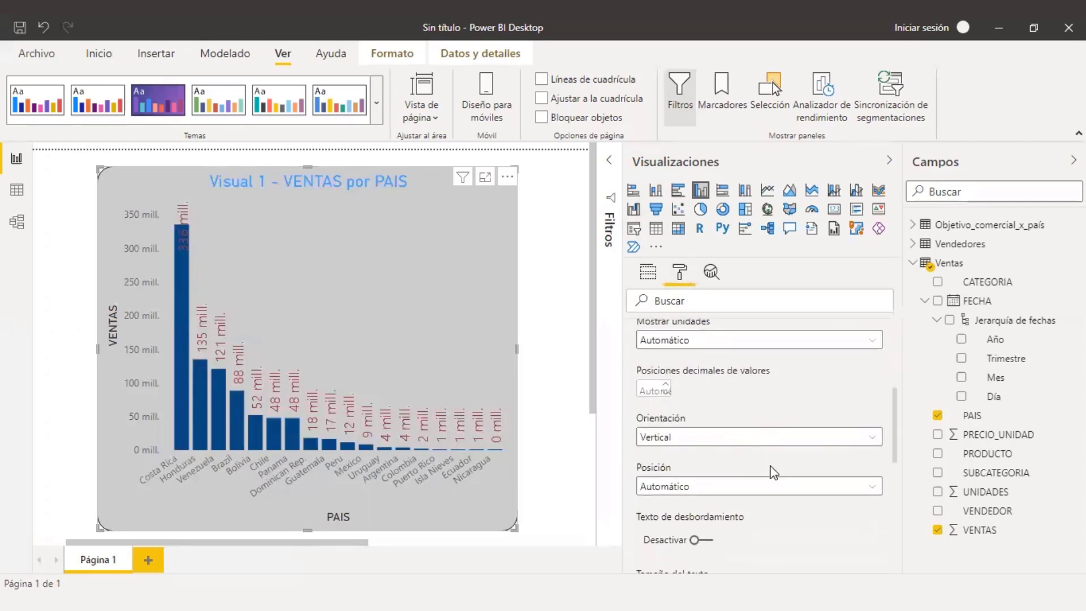
pyautogui.scroll(-5, 773, 468)
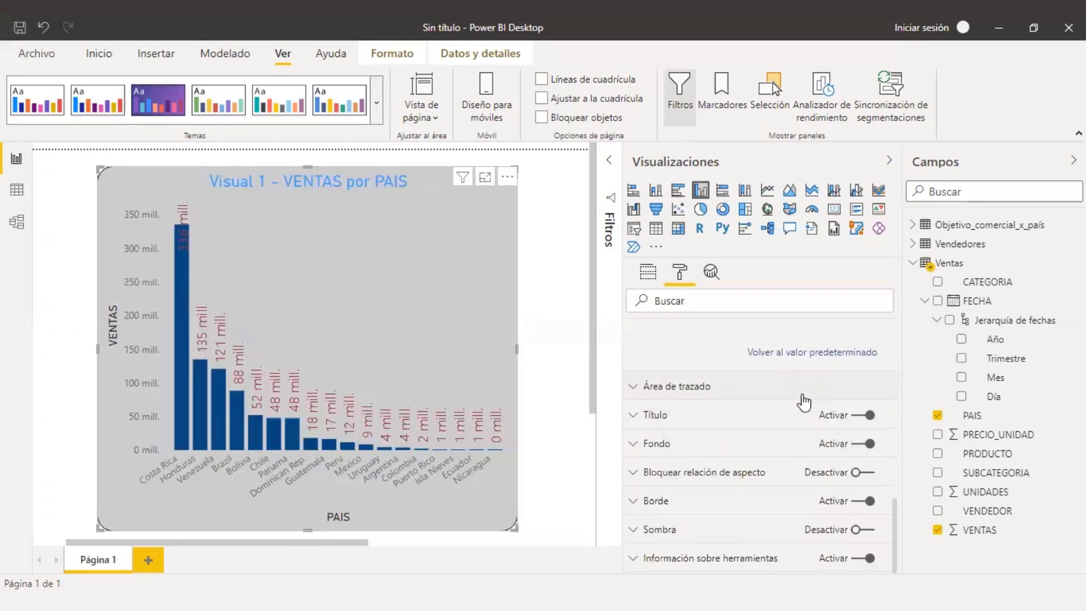
pyautogui.scroll(1, 791, 438)
pyautogui.click(792, 437)
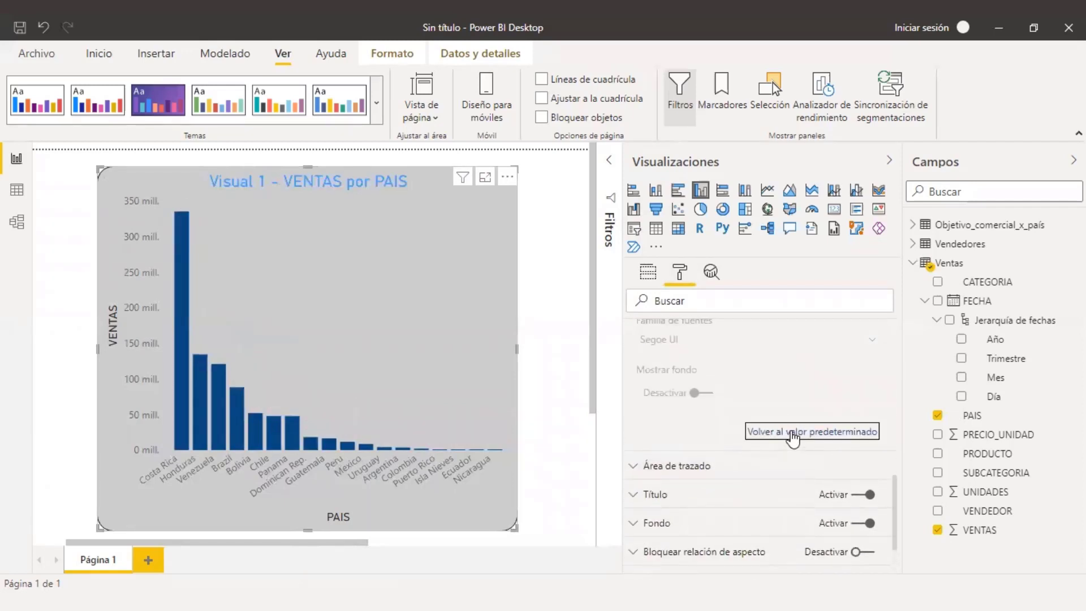
# - Review the restored data label settings and collapse their section
pyautogui.scroll(5, 686, 395)
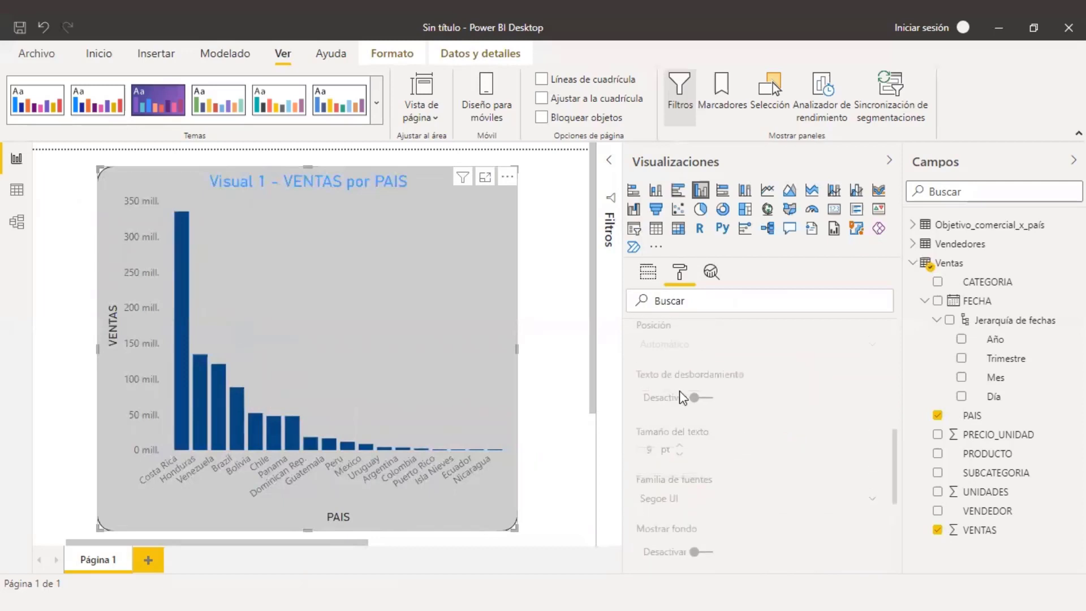
pyautogui.scroll(3, 627, 396)
pyautogui.scroll(1, 627, 396)
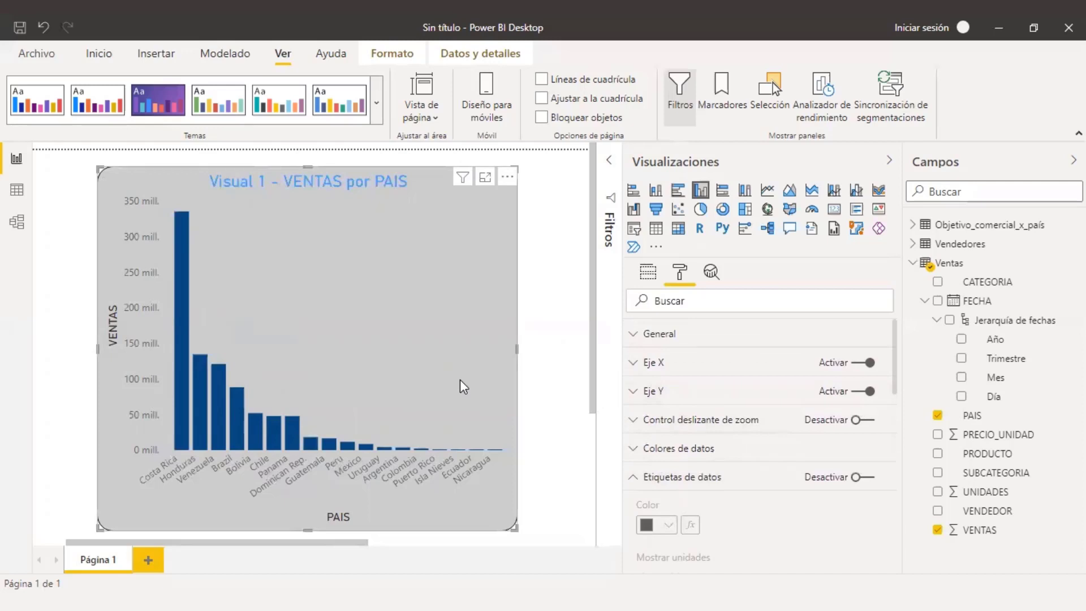
pyautogui.scroll(-3, 831, 498)
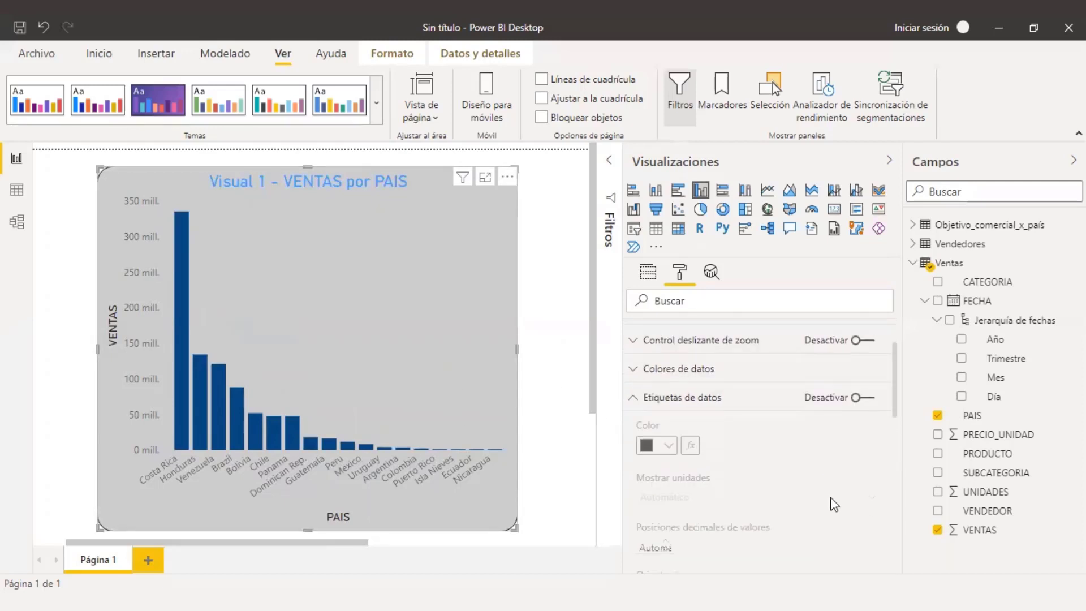
pyautogui.scroll(-5, 680, 461)
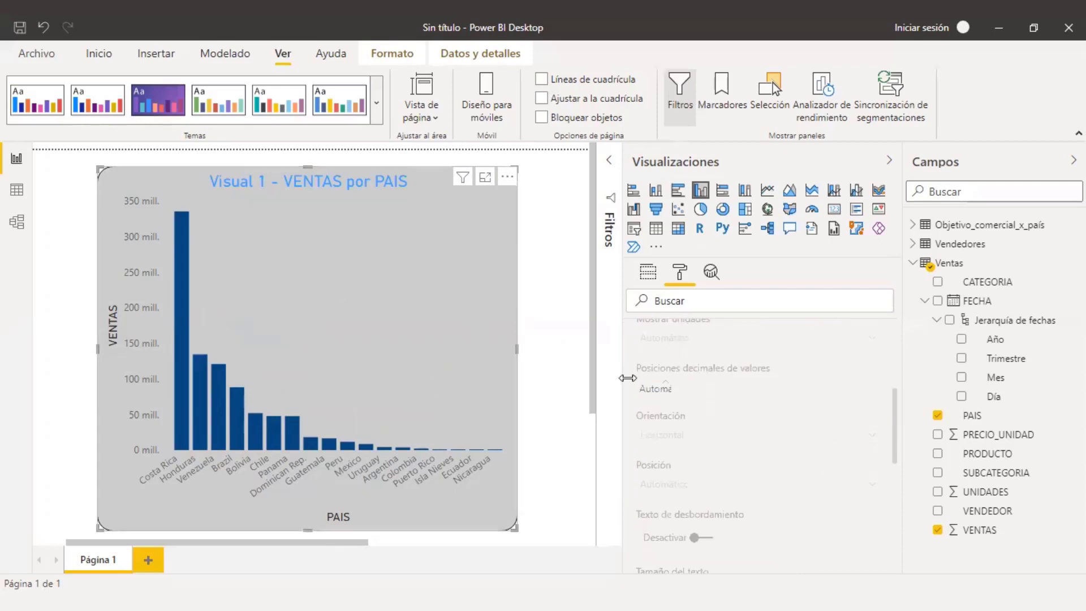
pyautogui.scroll(8, 691, 402)
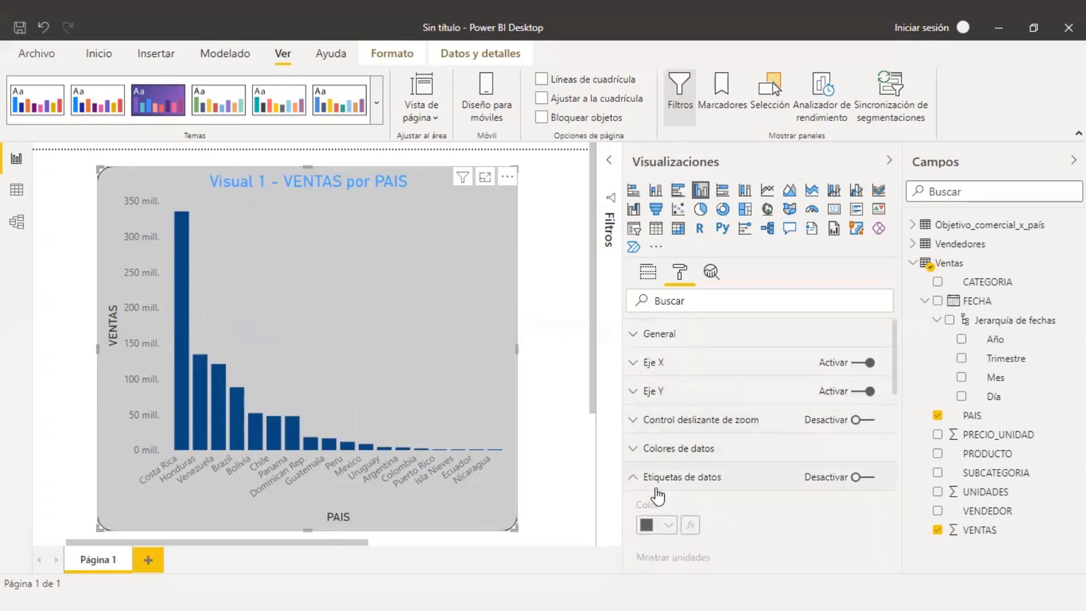
pyautogui.click(634, 480)
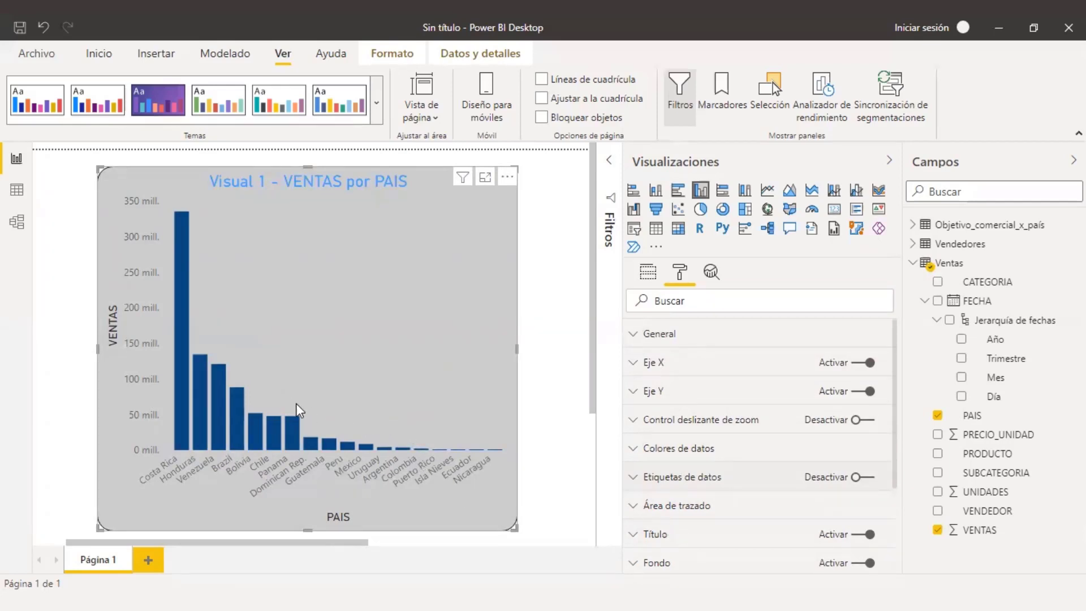
pyautogui.scroll(-3, 783, 415)
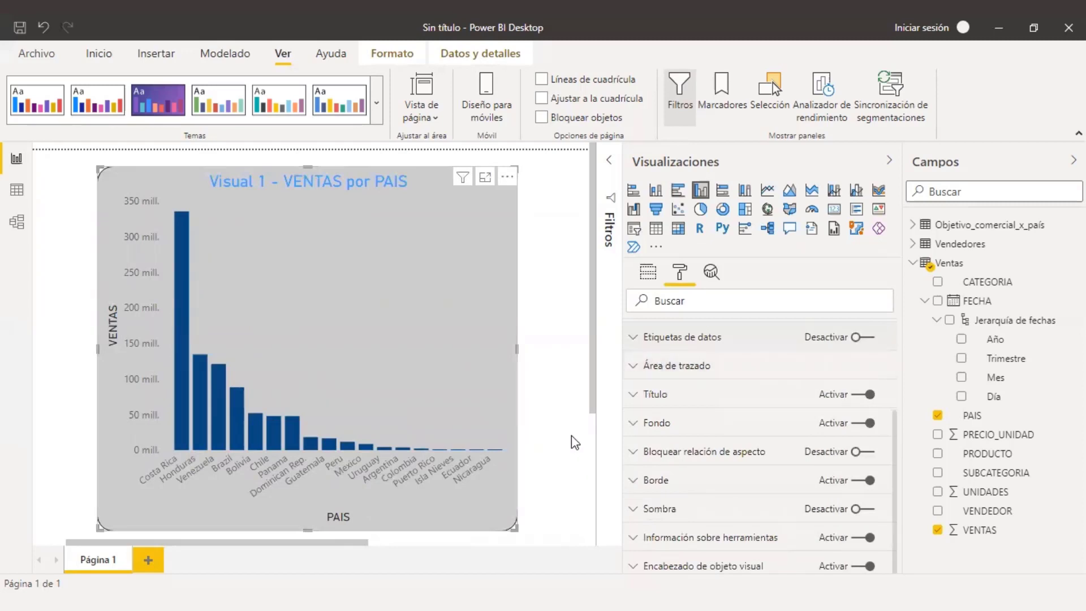
# - Add the UNIDADES field to the column chart's tooltips
pyautogui.click(649, 273)
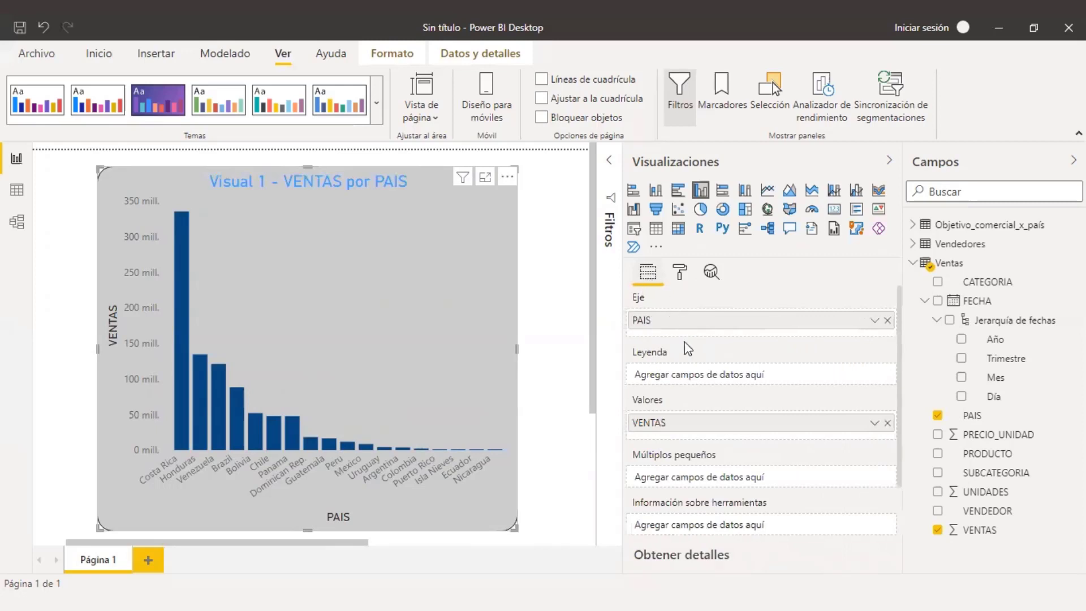
pyautogui.scroll(-3, 686, 420)
pyautogui.scroll(3, 686, 419)
pyautogui.moveTo(746, 512)
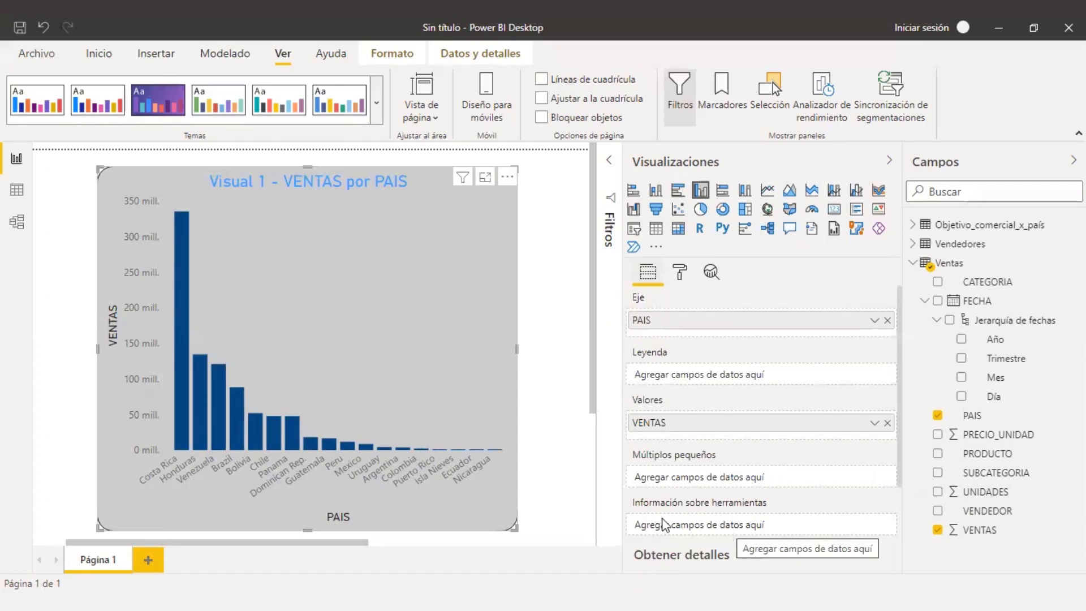
pyautogui.moveTo(213, 375)
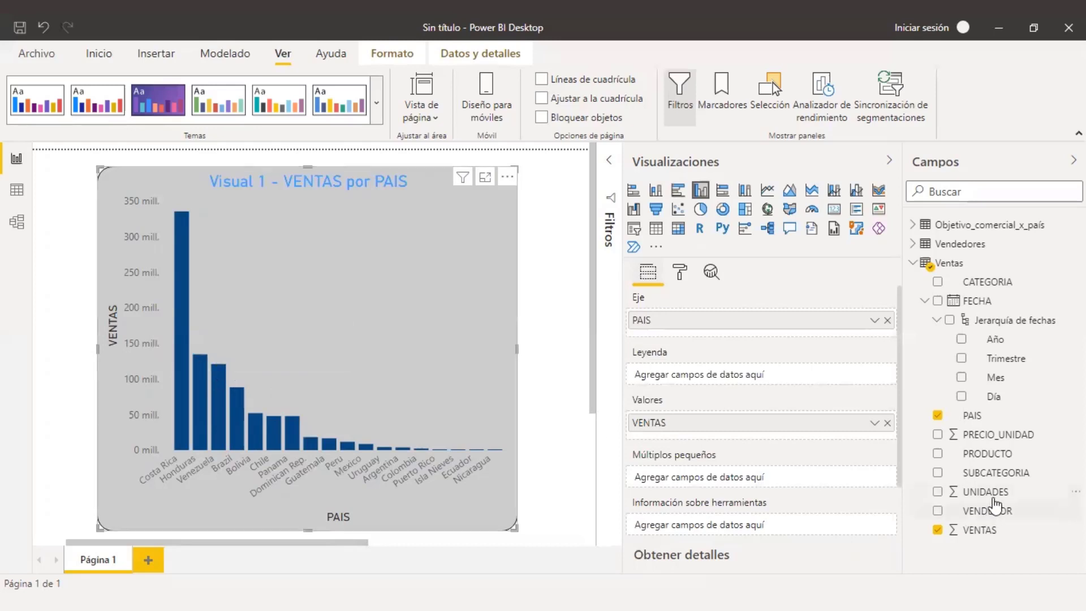
pyautogui.moveTo(990, 492); pyautogui.dragTo(725, 523)
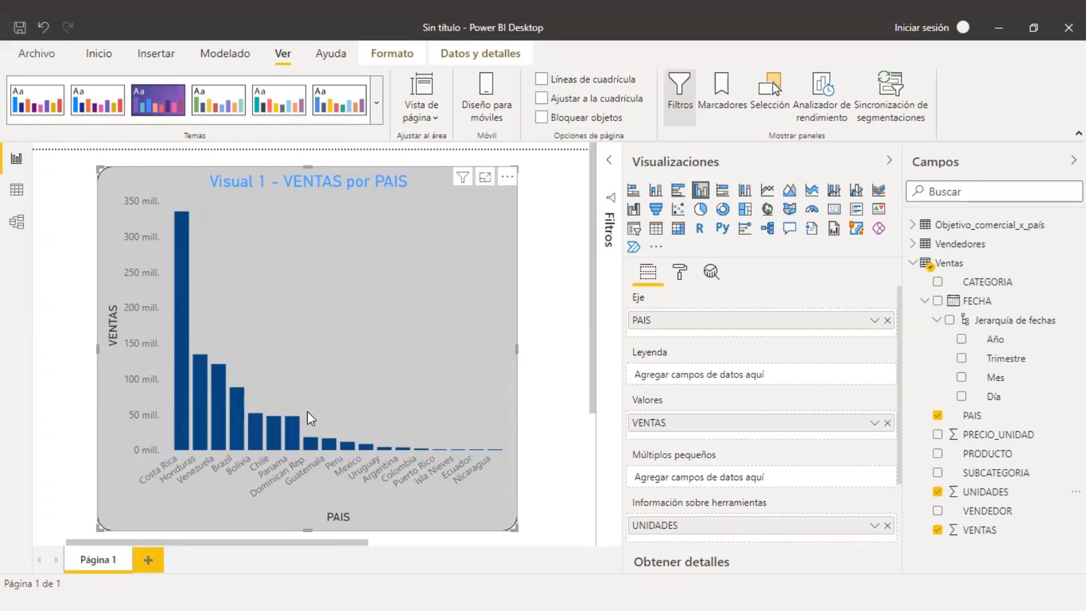
# - Add a new report page and set its page size type to Información sobre herramientas
pyautogui.click(156, 560)
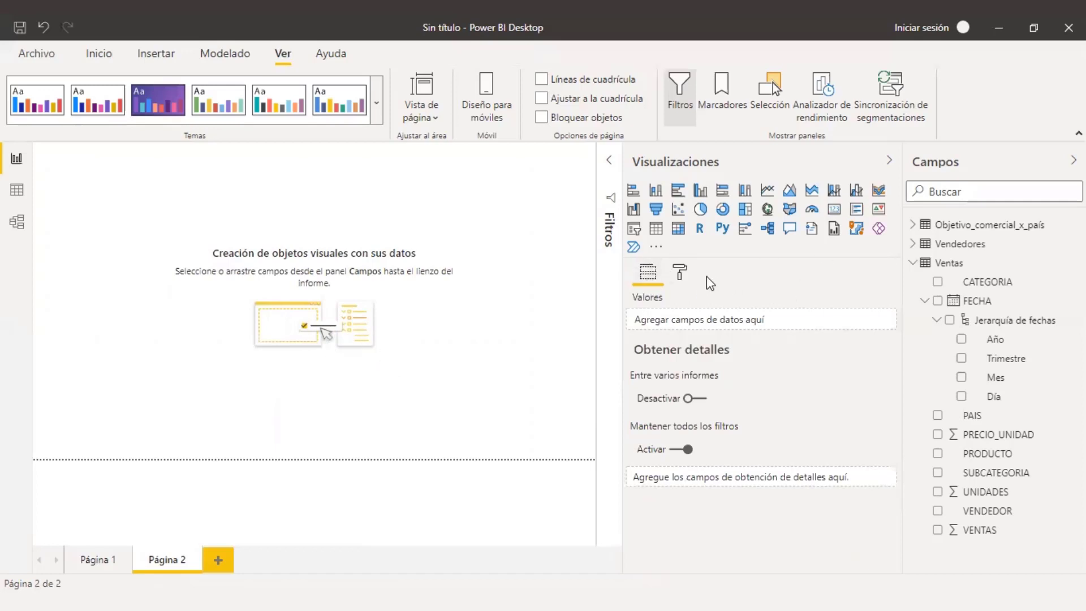
pyautogui.click(682, 273)
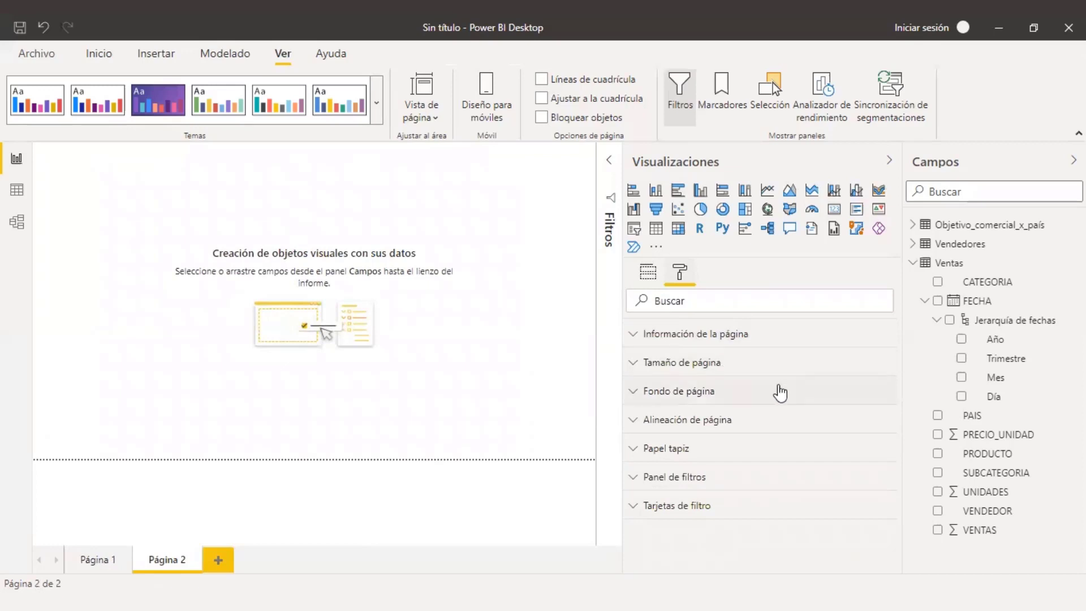
pyautogui.click(642, 365)
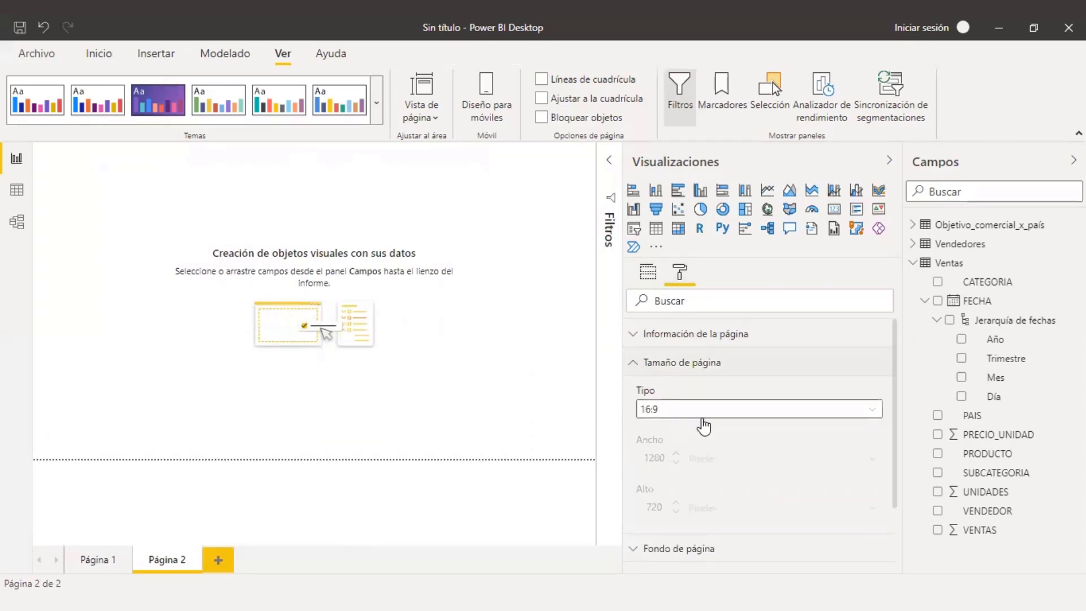
pyautogui.click(729, 417)
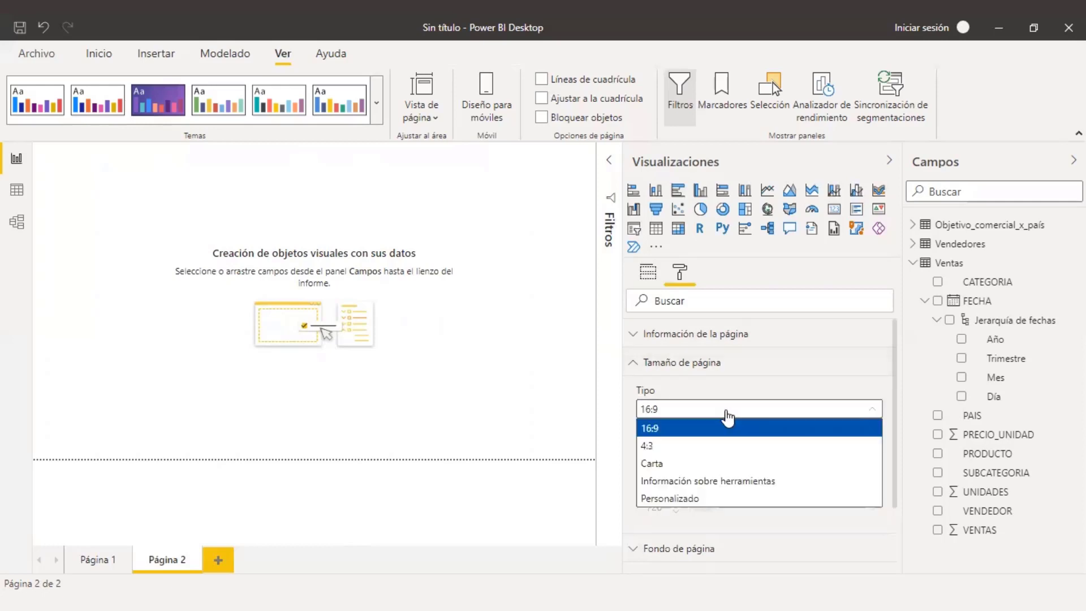
pyautogui.click(695, 486)
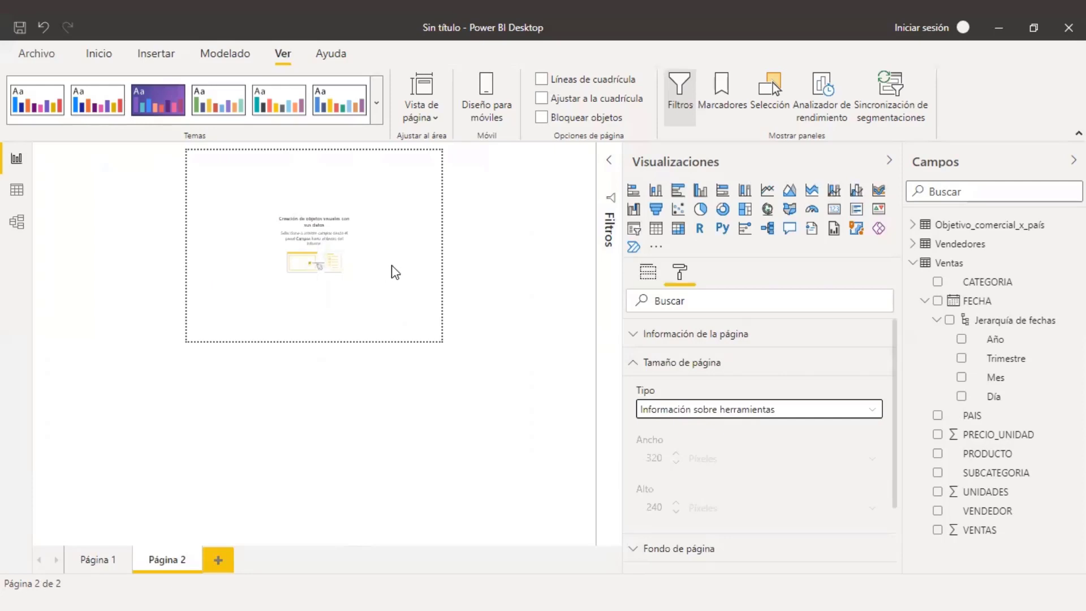
# - Enable Información sobre herramientas in the page information of Página 2
pyautogui.click(686, 342)
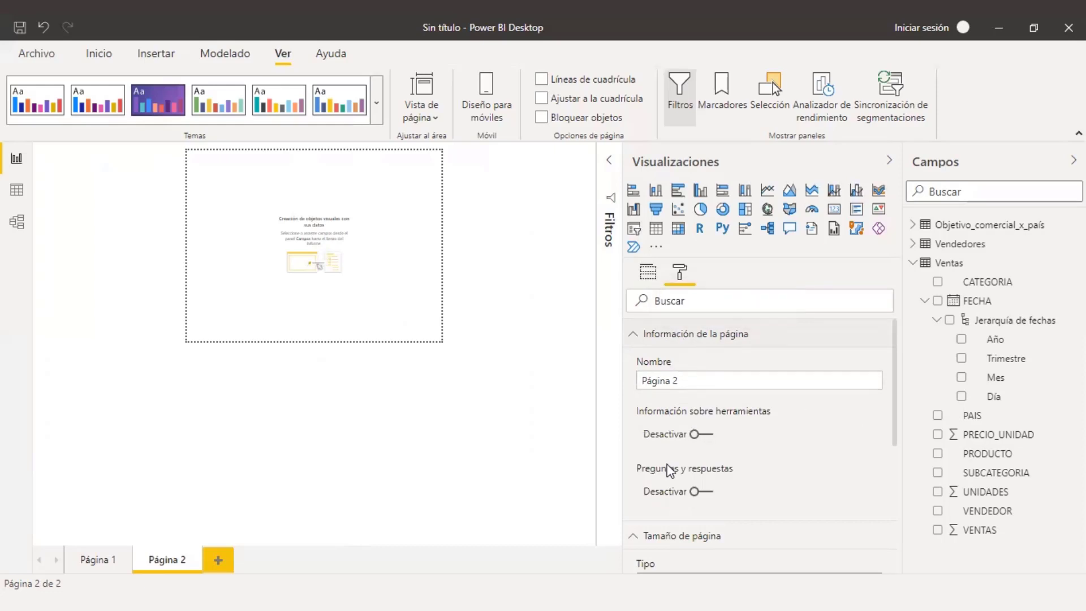
pyautogui.scroll(-2, 722, 445)
pyautogui.scroll(1, 716, 444)
pyautogui.scroll(-3, 714, 442)
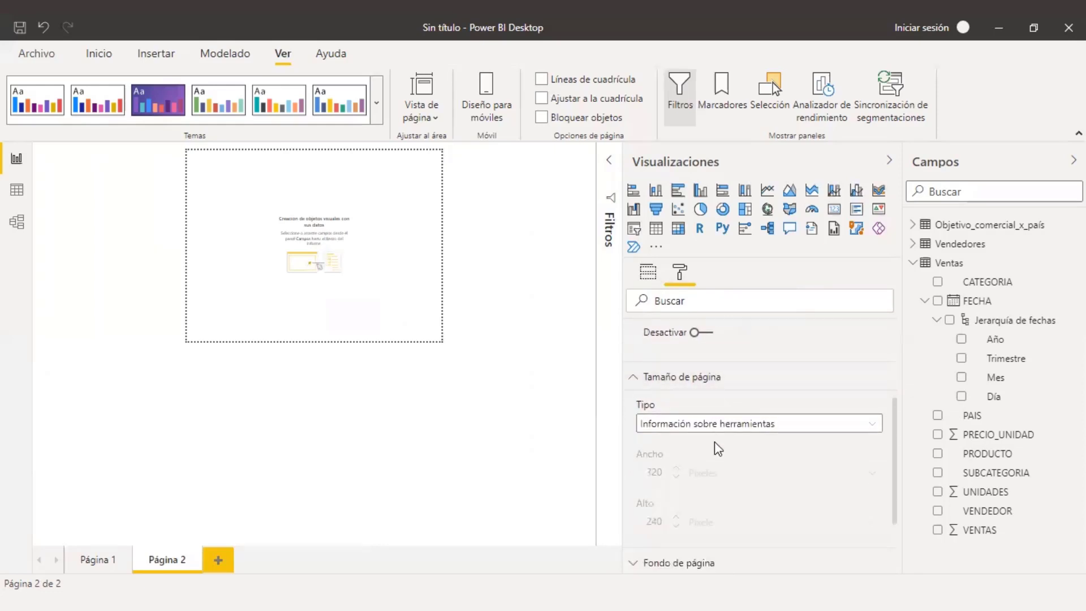
pyautogui.scroll(3, 714, 440)
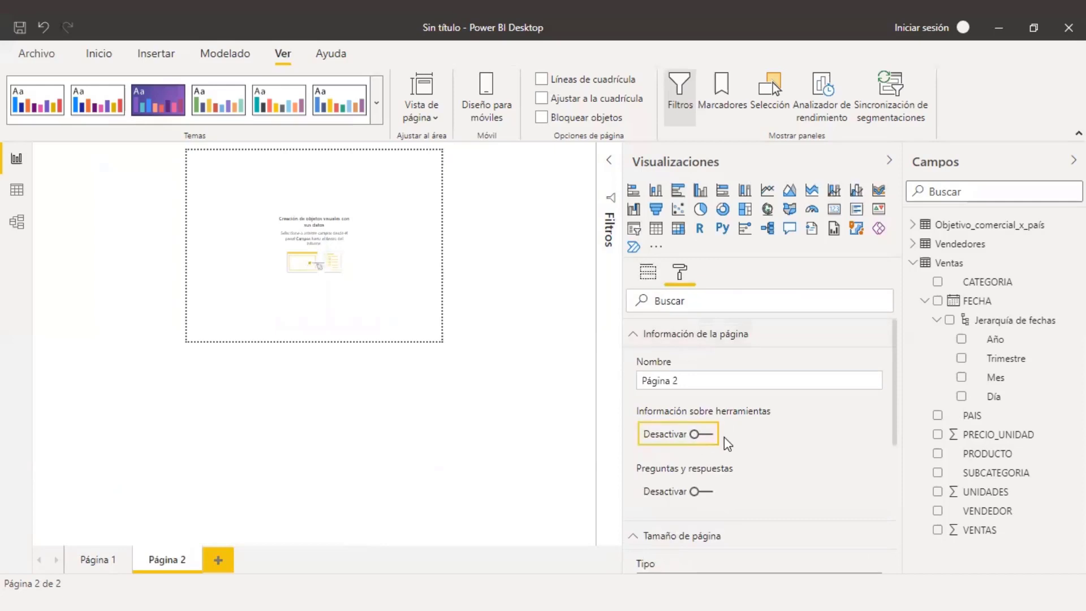
pyautogui.click(709, 436)
# - Compare Página 2 with the chart on Página 1 and check its page view options and page size settings
pyautogui.click(97, 559)
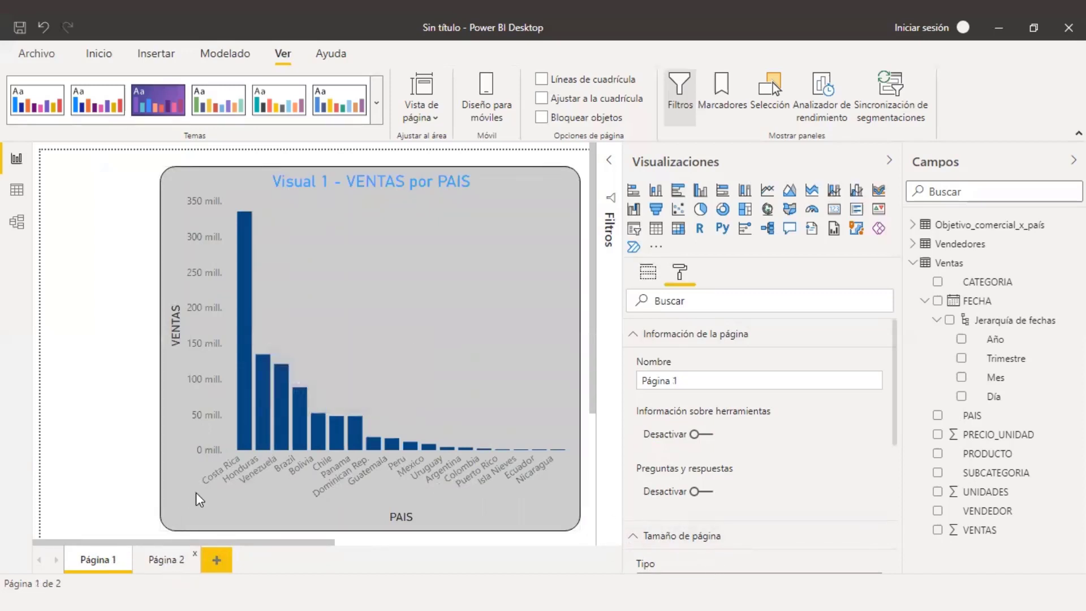
pyautogui.click(166, 560)
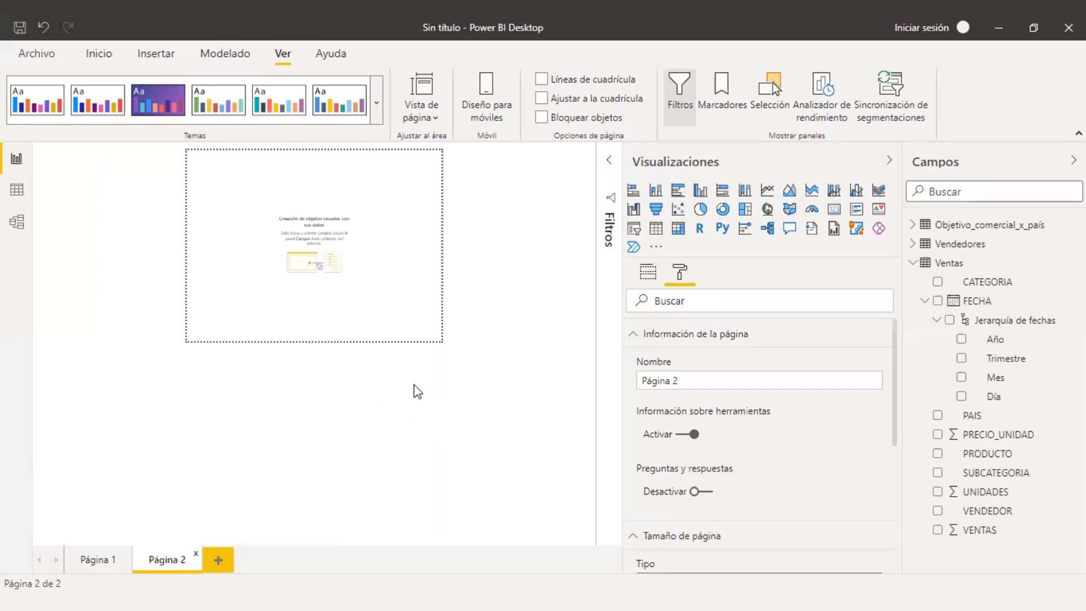
pyautogui.click(433, 111)
pyautogui.click(418, 249)
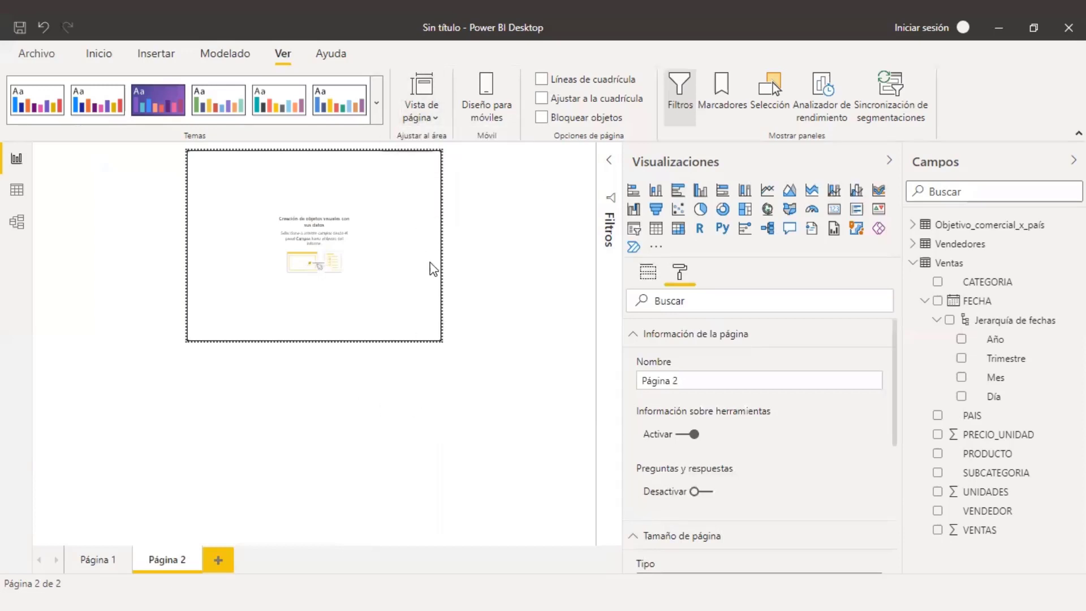
pyautogui.click(423, 89)
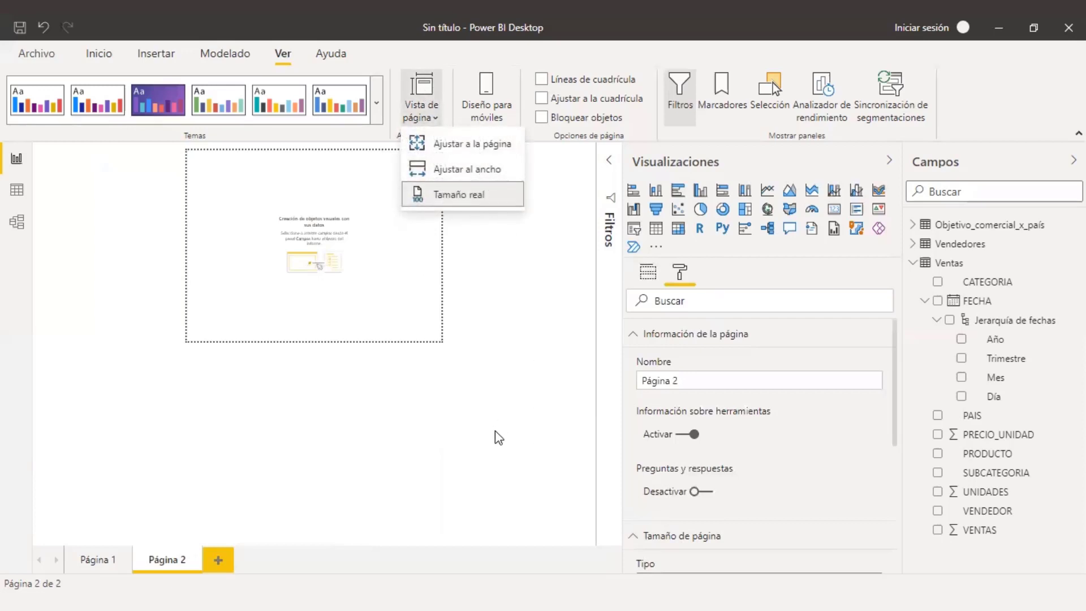
pyautogui.scroll(-3, 638, 406)
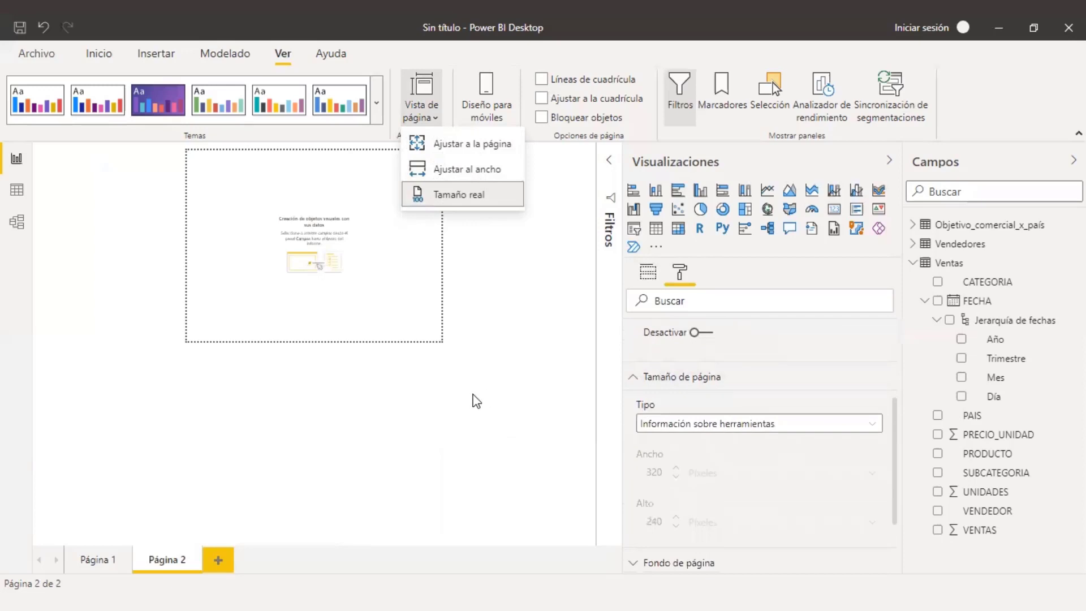
pyautogui.click(496, 425)
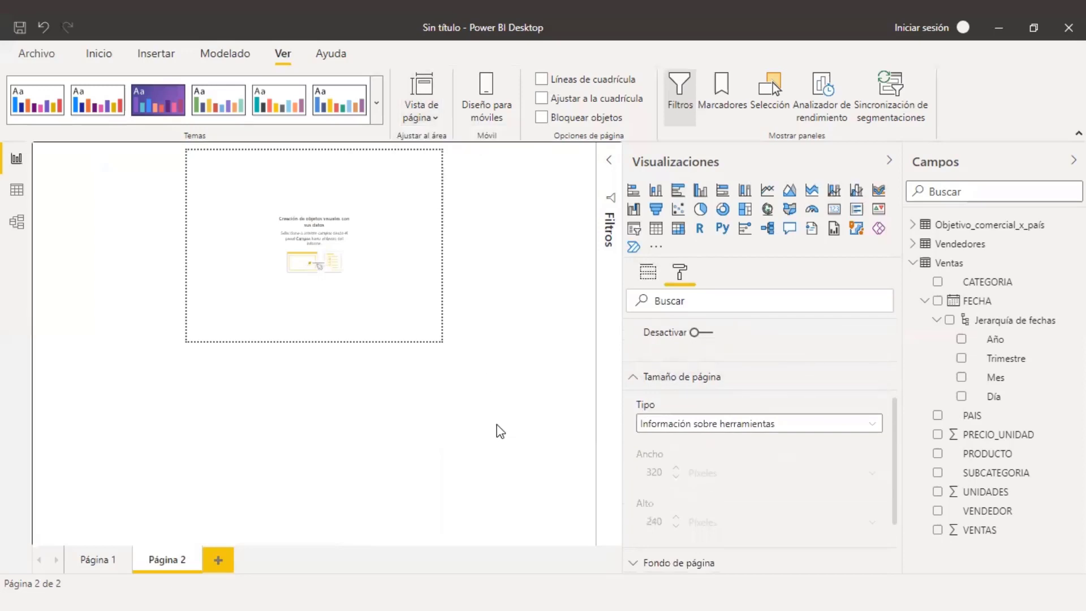
# - Compare the Ajustar a la página and Tamaño real page views on Página 2
pyautogui.click(431, 104)
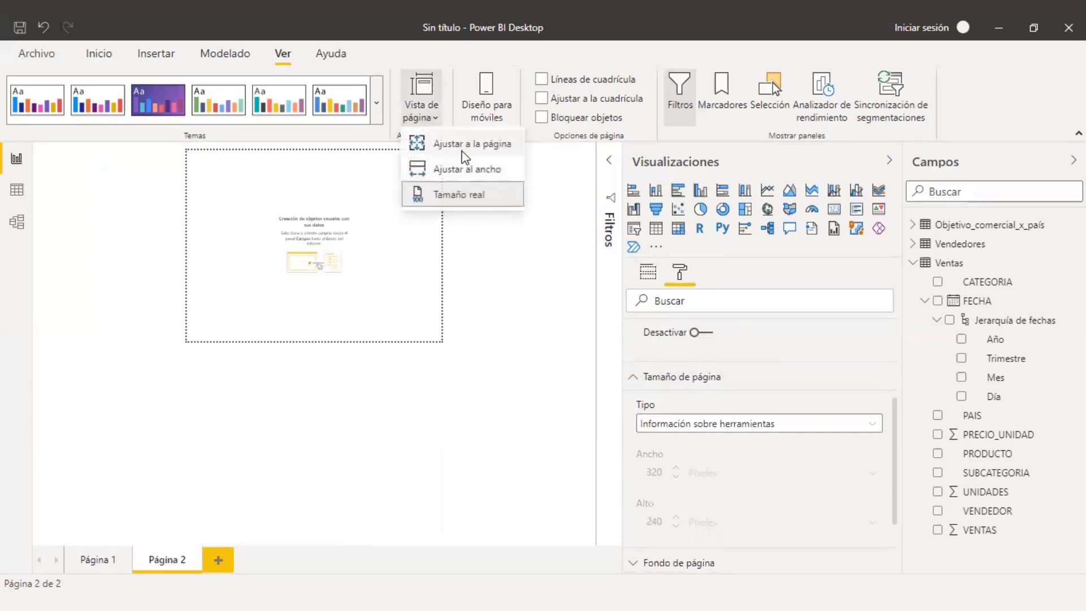
pyautogui.click(460, 145)
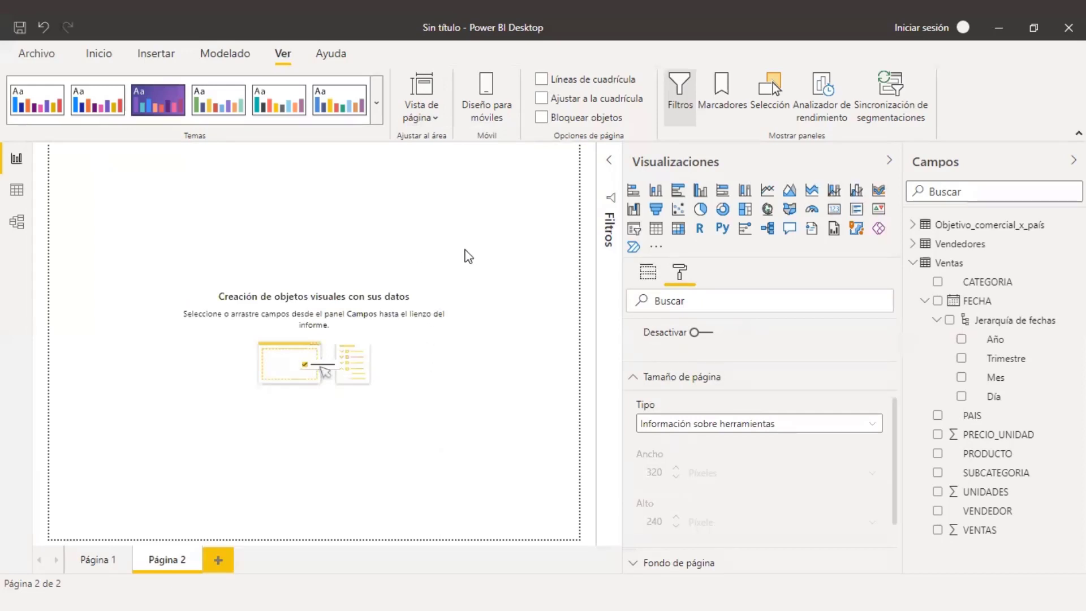
pyautogui.click(425, 107)
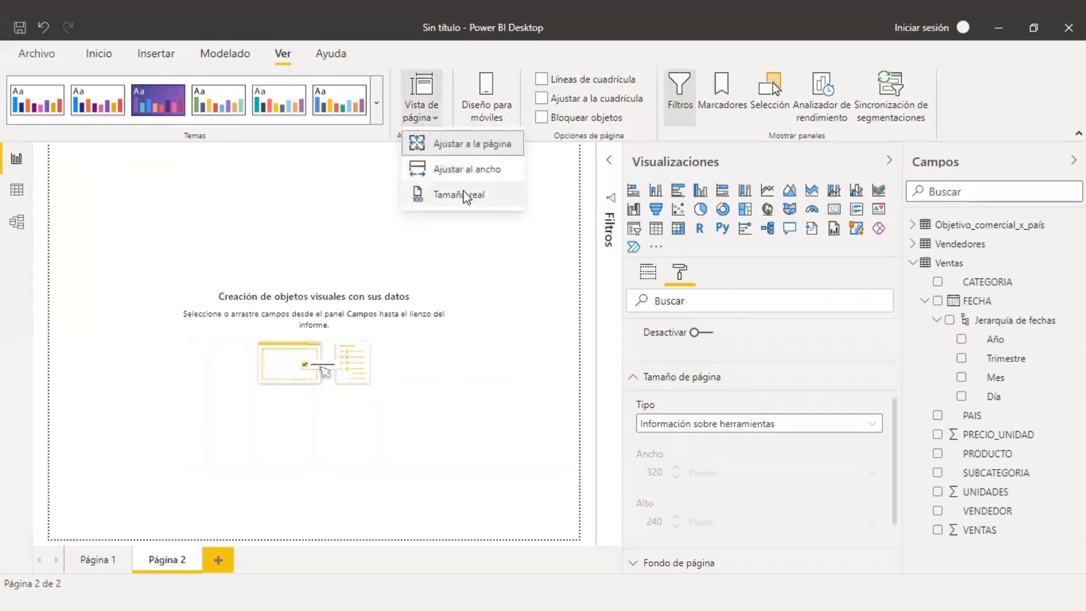
pyautogui.click(455, 199)
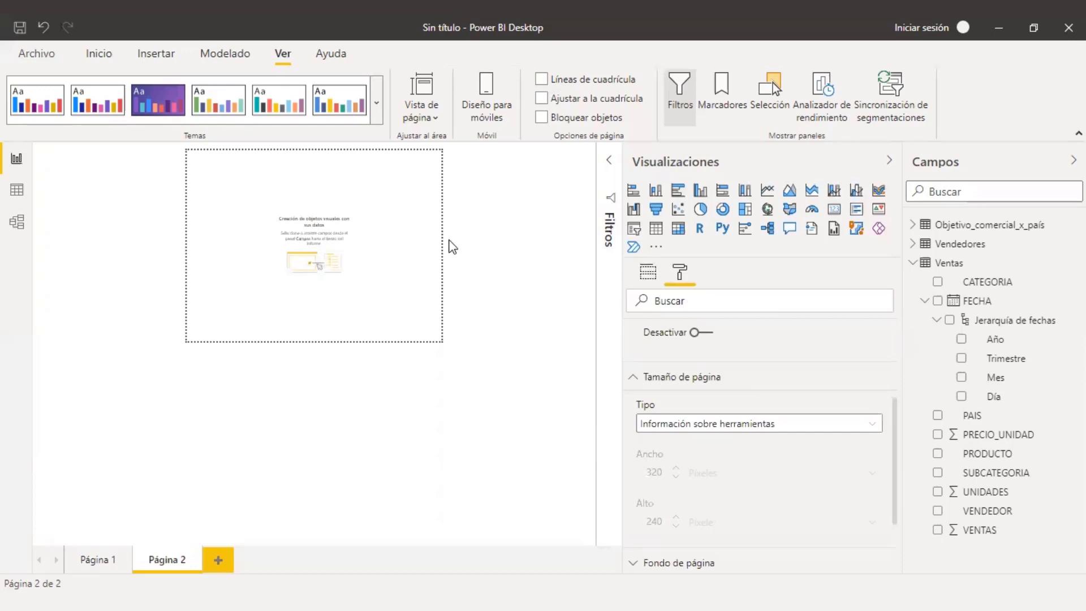
# - Set the page view of Página 2 to Ajustar a la página
pyautogui.click(426, 120)
pyautogui.click(469, 144)
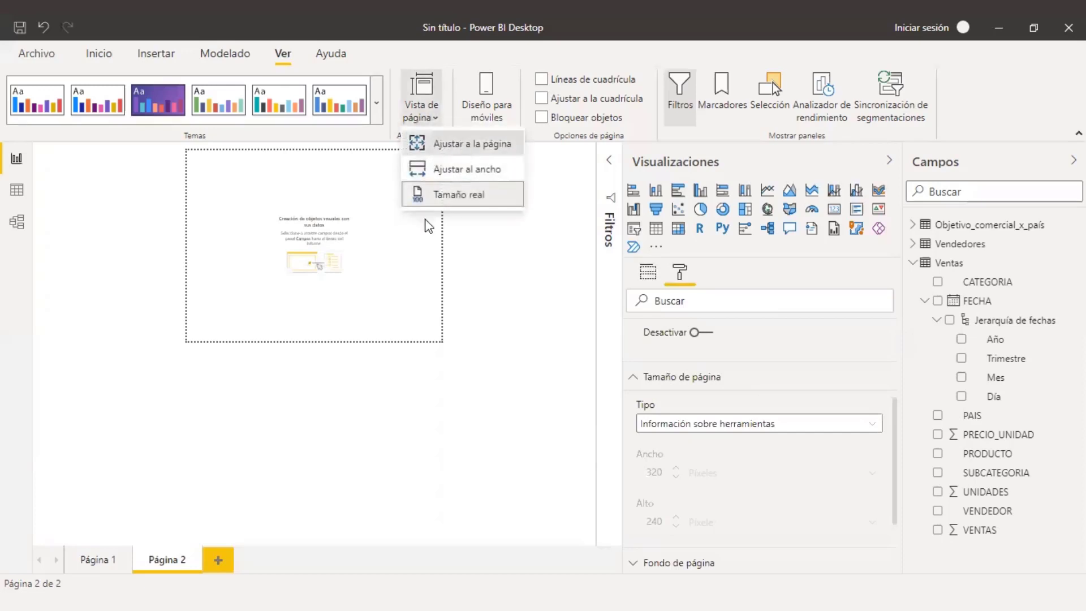
pyautogui.click(427, 103)
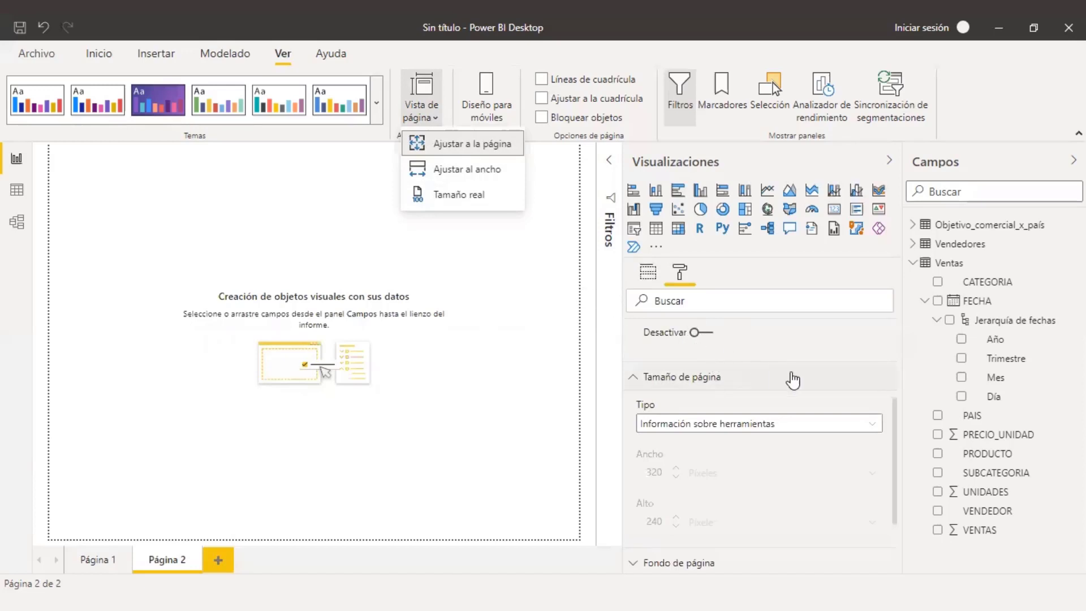
pyautogui.scroll(3, 795, 379)
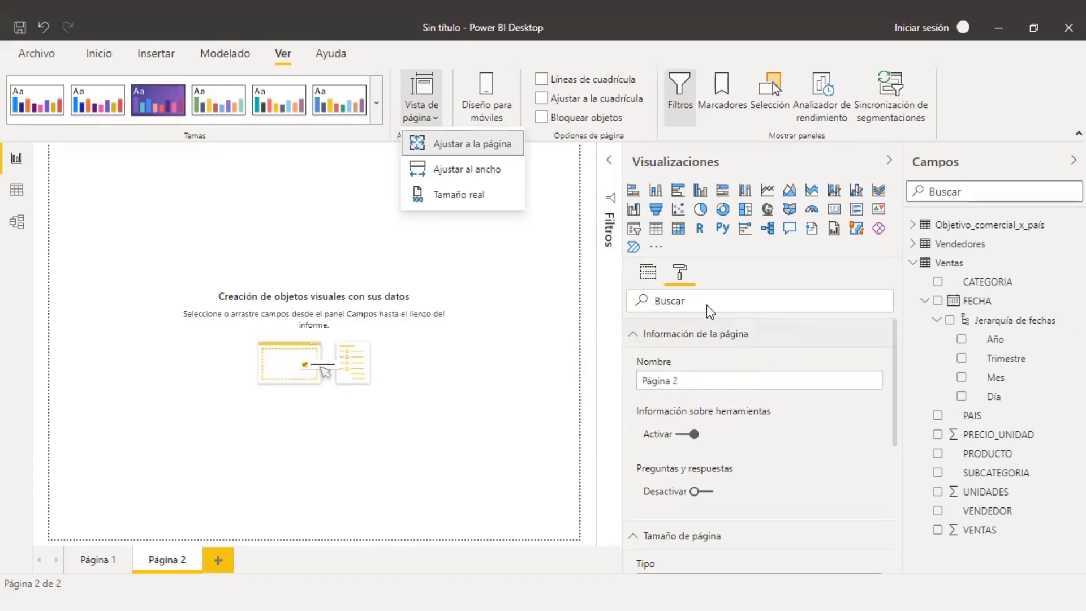
pyautogui.click(521, 262)
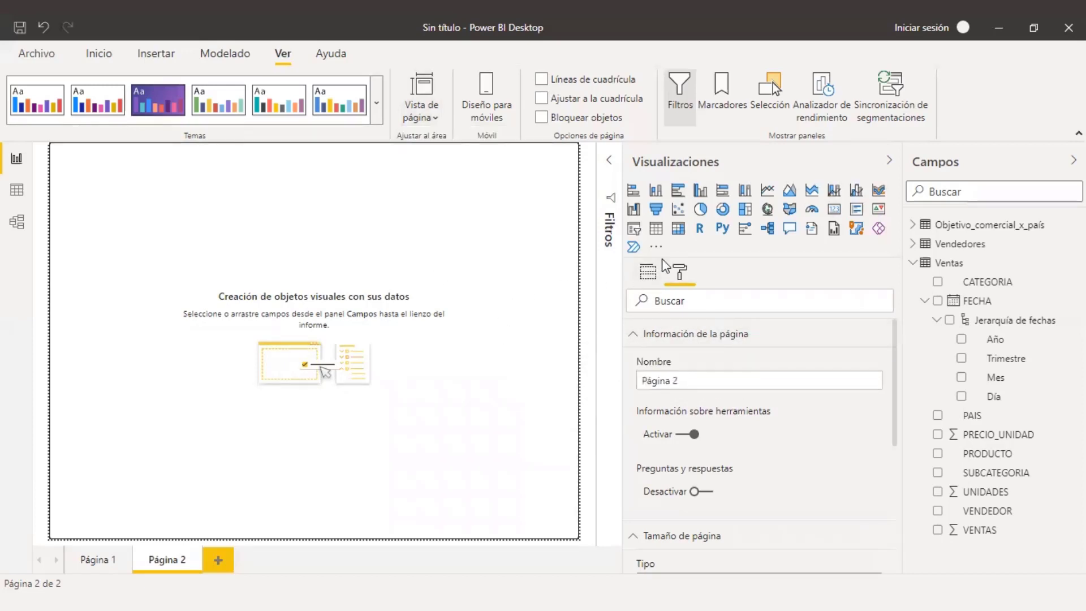
# - Insert a table visual on Página 2 with the CATEGORIA and VENTAS fields as its values
pyautogui.click(656, 228)
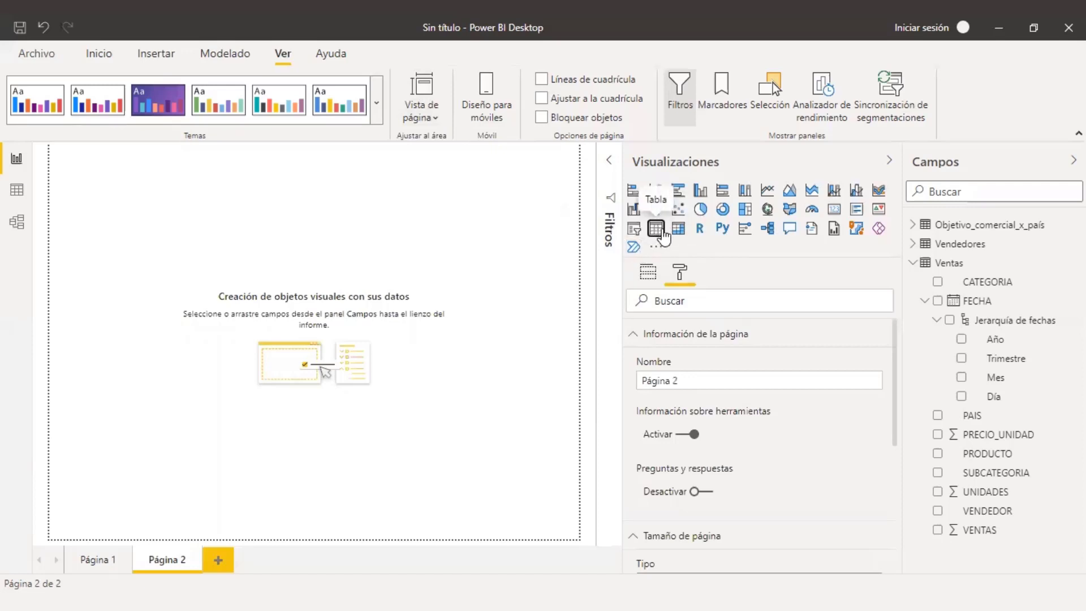
pyautogui.click(648, 272)
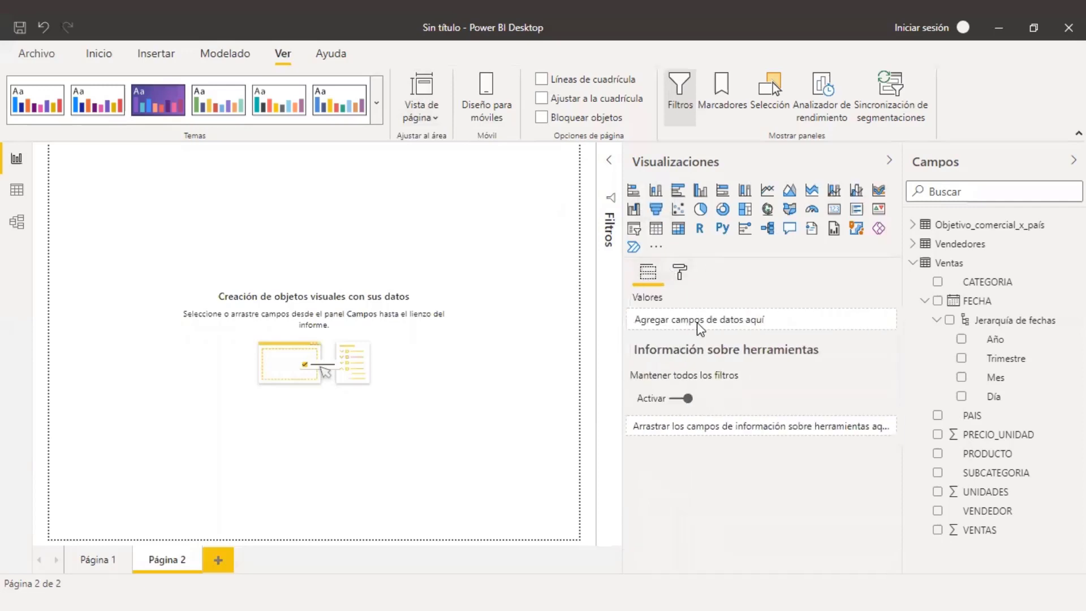
pyautogui.click(656, 228)
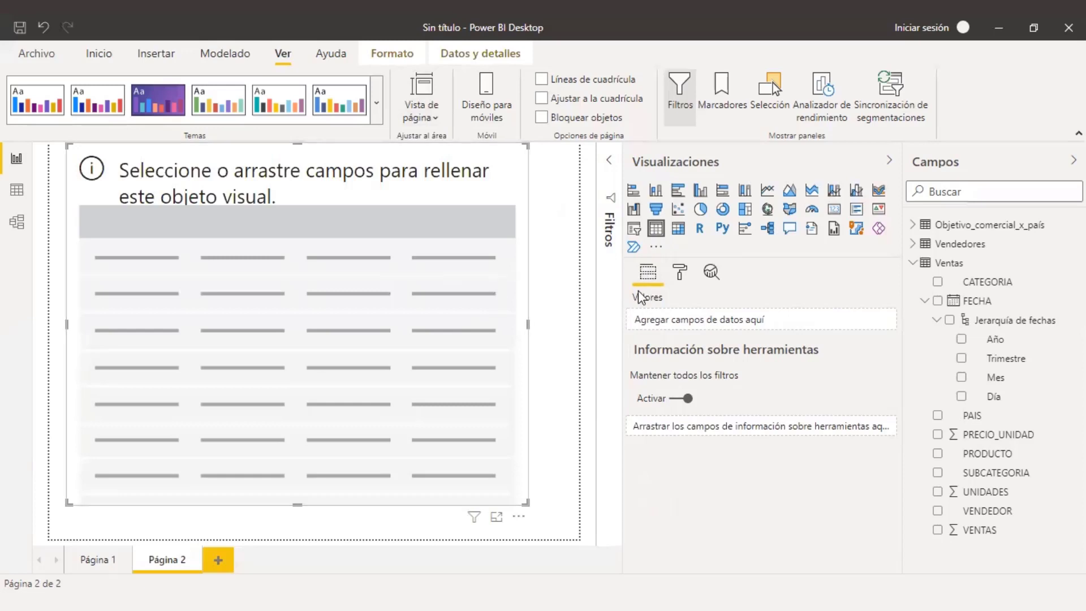
pyautogui.click(940, 420)
pyautogui.moveTo(987, 283); pyautogui.dragTo(725, 318)
pyautogui.moveTo(981, 530); pyautogui.dragTo(734, 330)
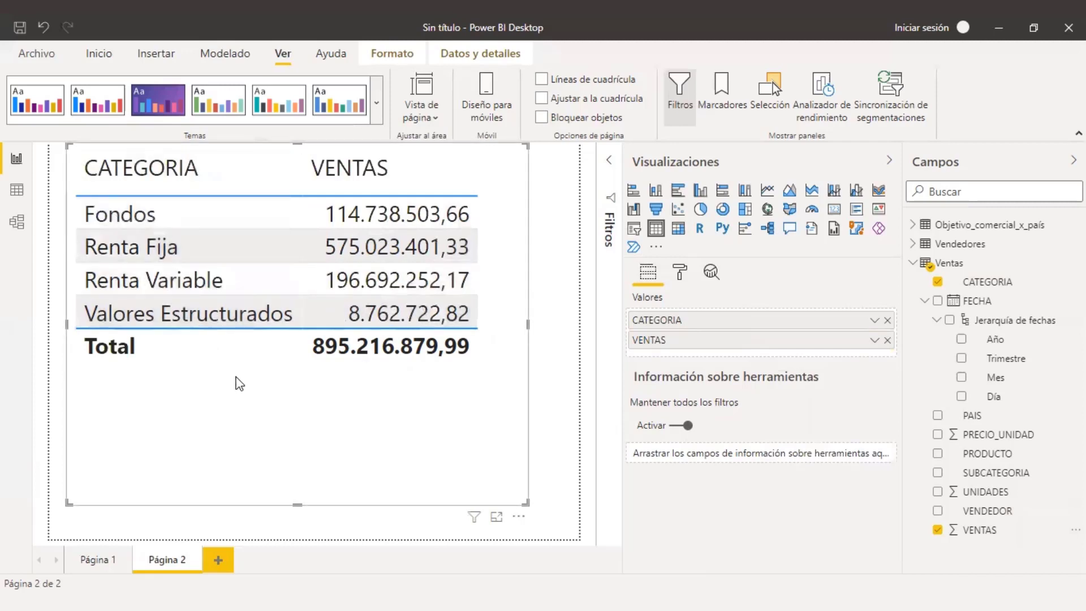
pyautogui.click(558, 408)
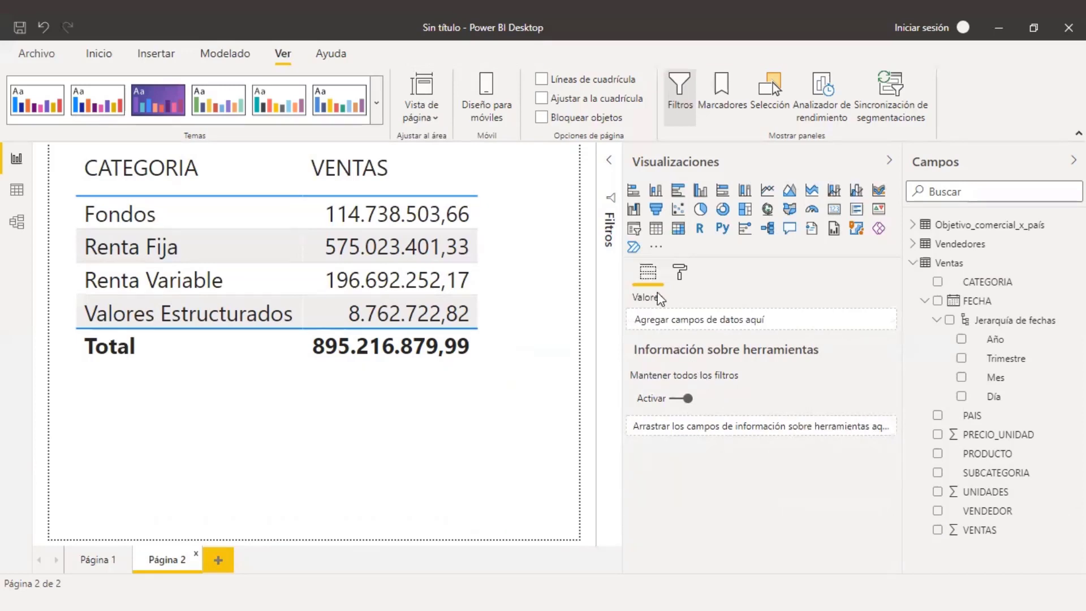
# - Add VENTAS to the Información sobre herramientas fields of Página 2, keeping Datos resumidos as the display condition
pyautogui.click(485, 252)
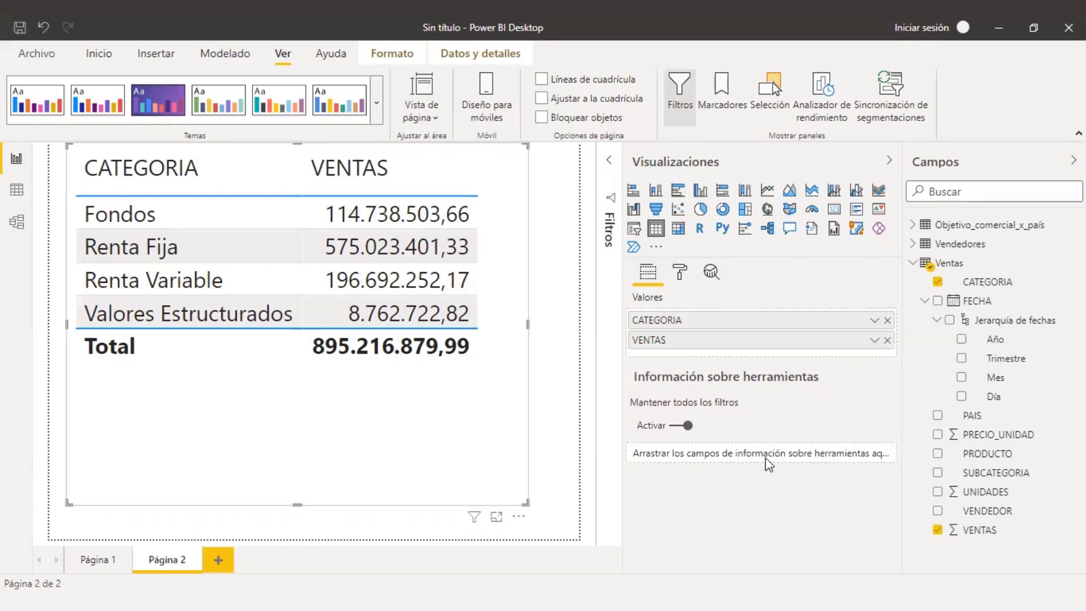
pyautogui.moveTo(980, 530); pyautogui.dragTo(761, 459)
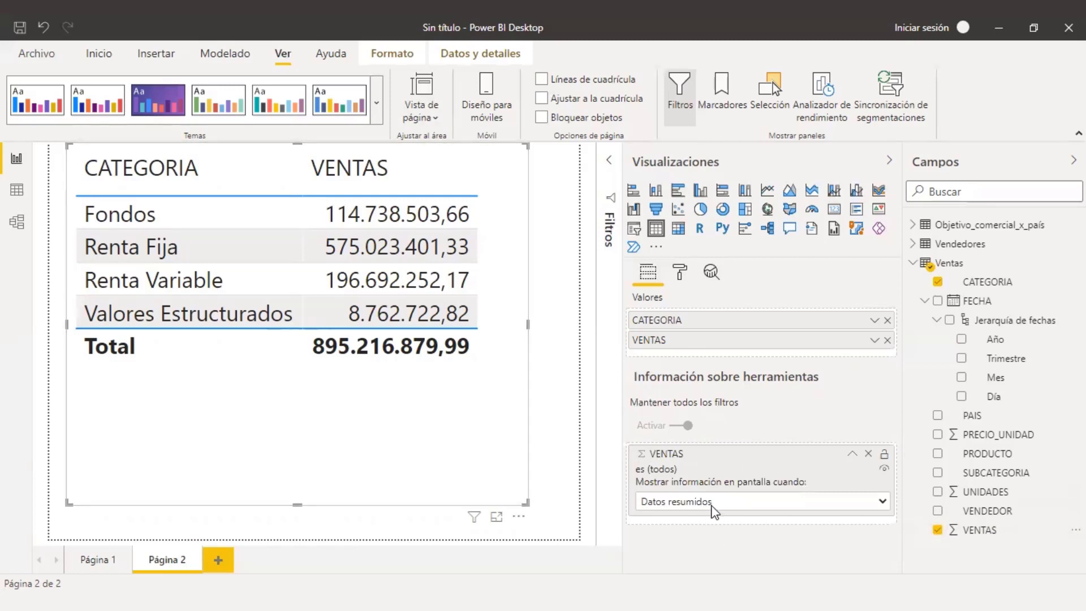
pyautogui.click(733, 502)
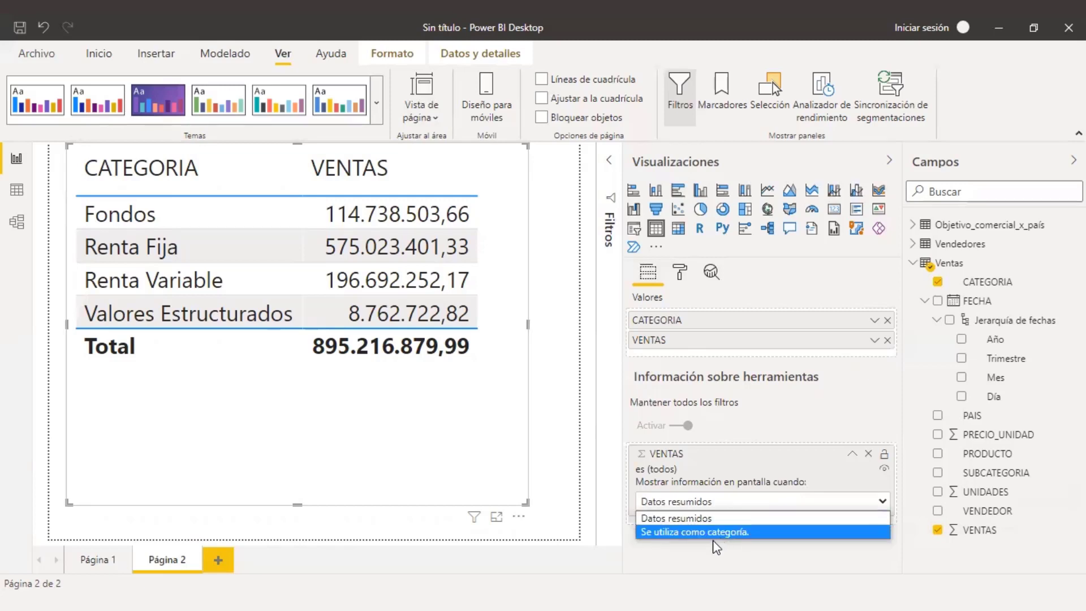
pyautogui.click(707, 567)
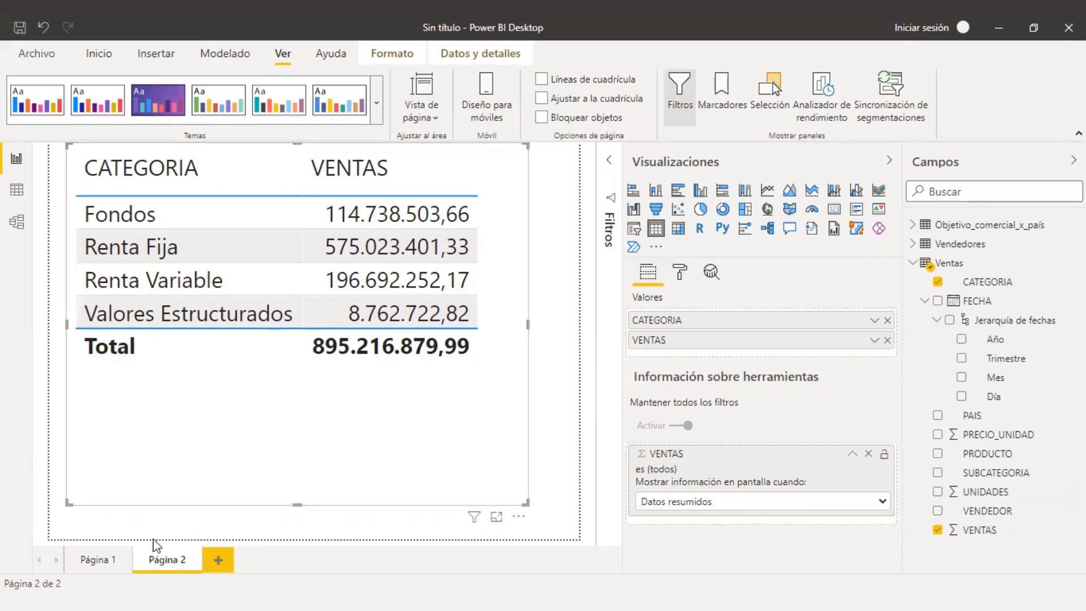
# - Check the custom tooltip on several country columns of the Página 1 chart and compare it with the table on Página 2
pyautogui.click(101, 562)
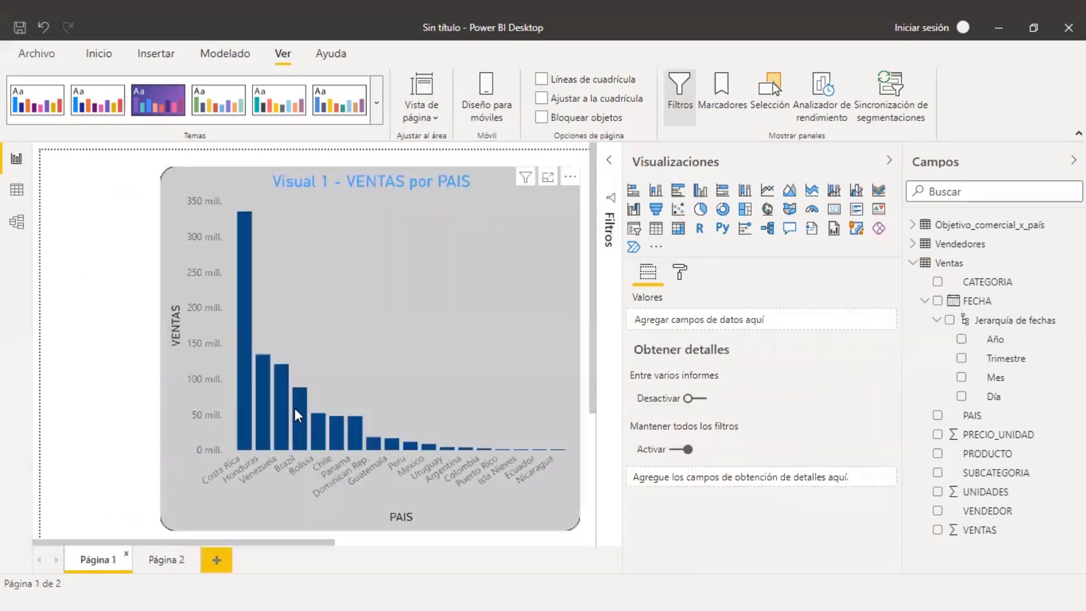
pyautogui.moveTo(297, 412)
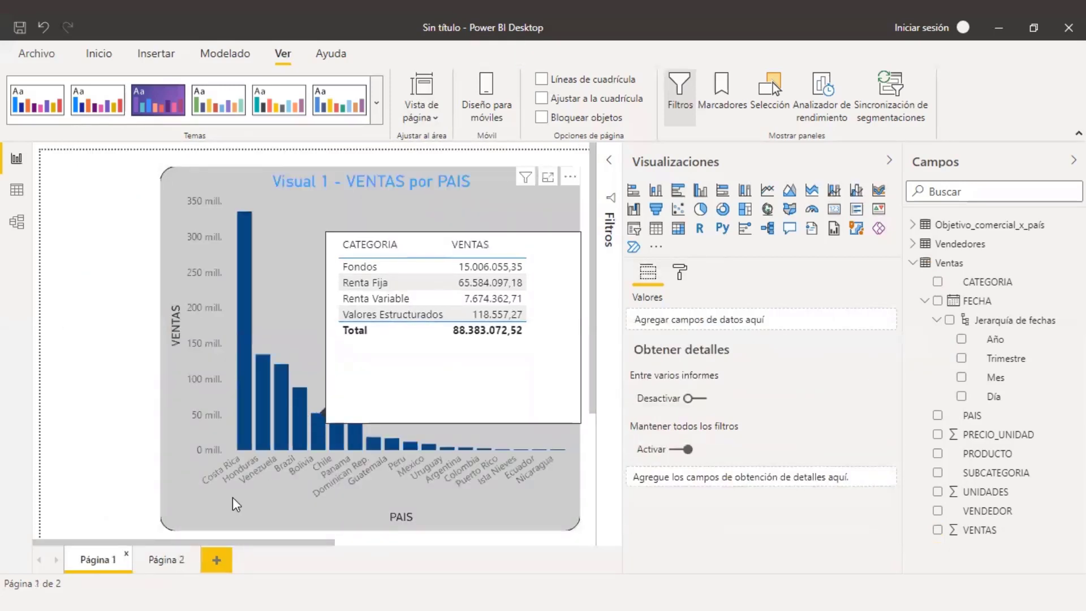
pyautogui.click(163, 560)
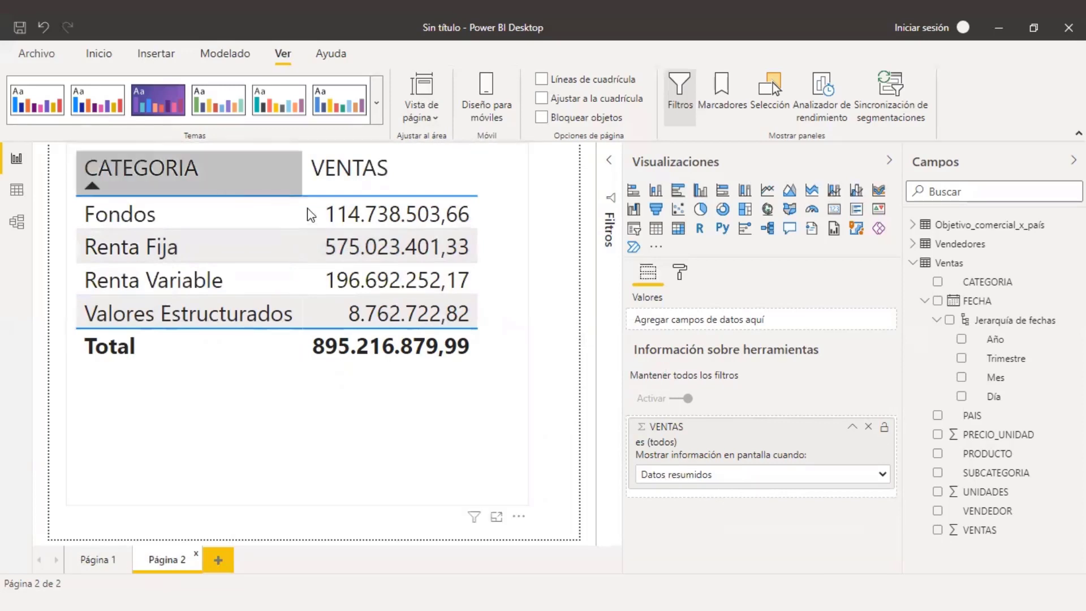
pyautogui.click(87, 558)
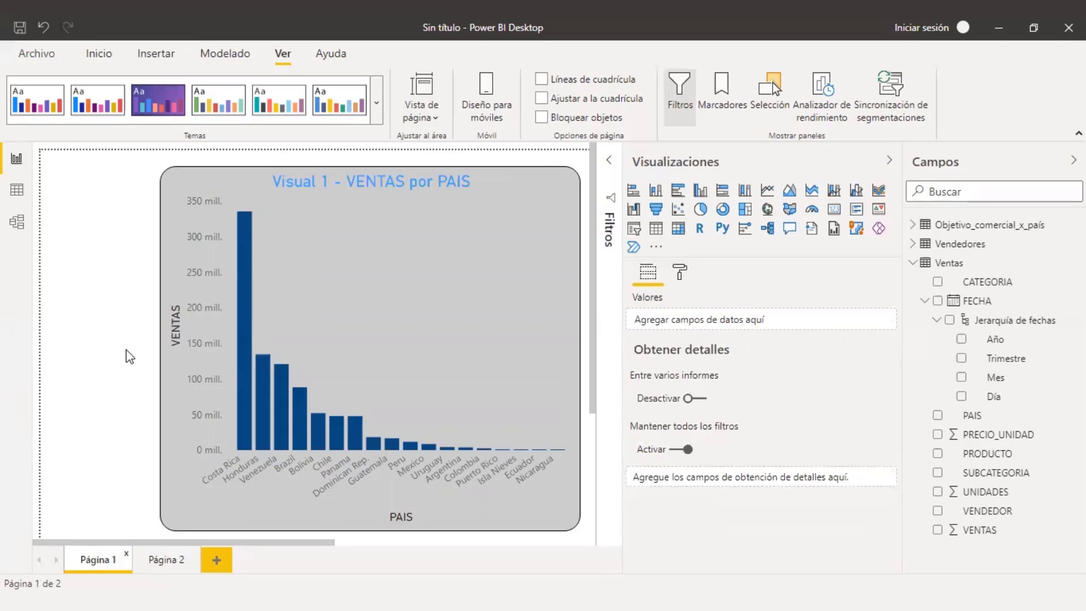
pyautogui.moveTo(245, 281)
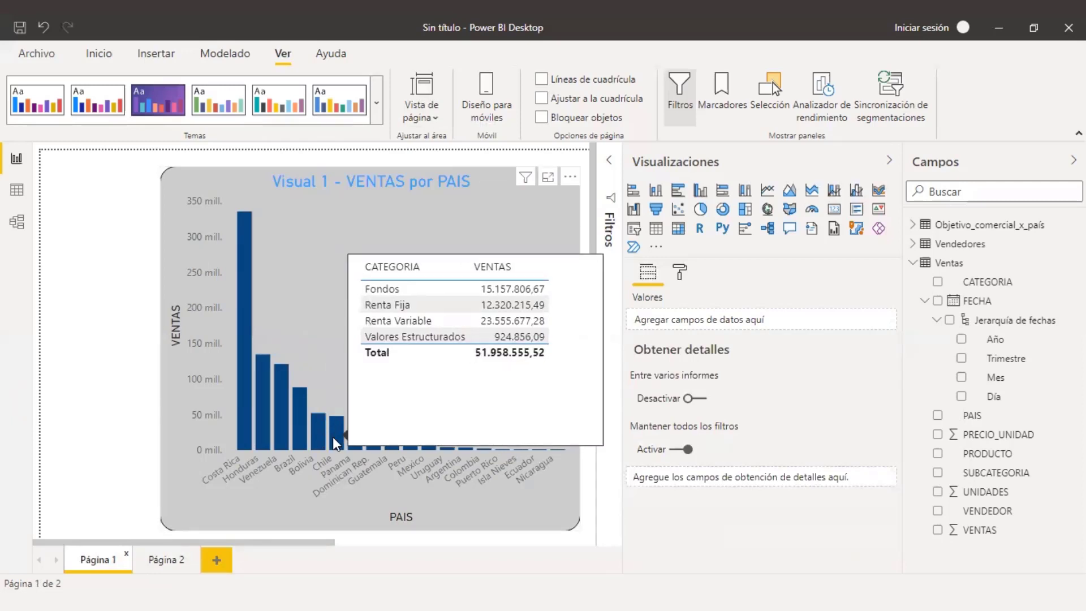
pyautogui.click(165, 560)
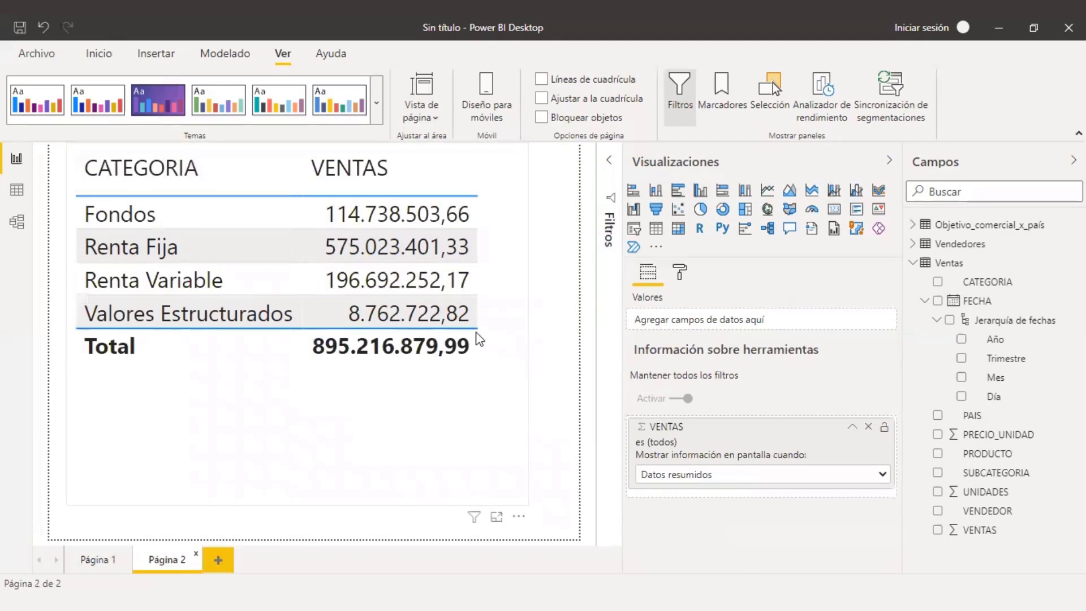
pyautogui.click(96, 559)
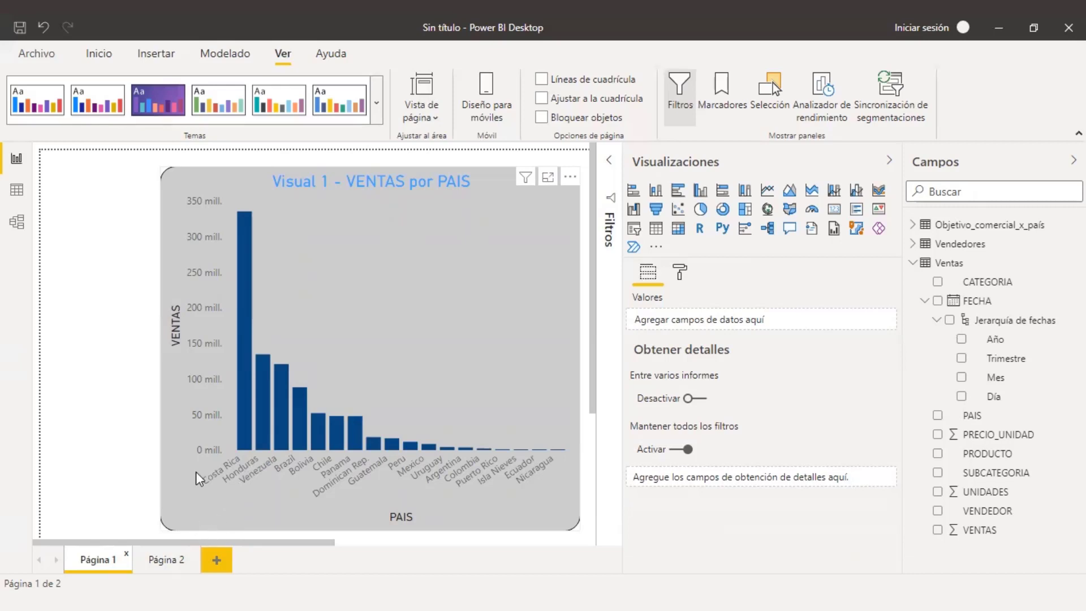
pyautogui.moveTo(247, 405)
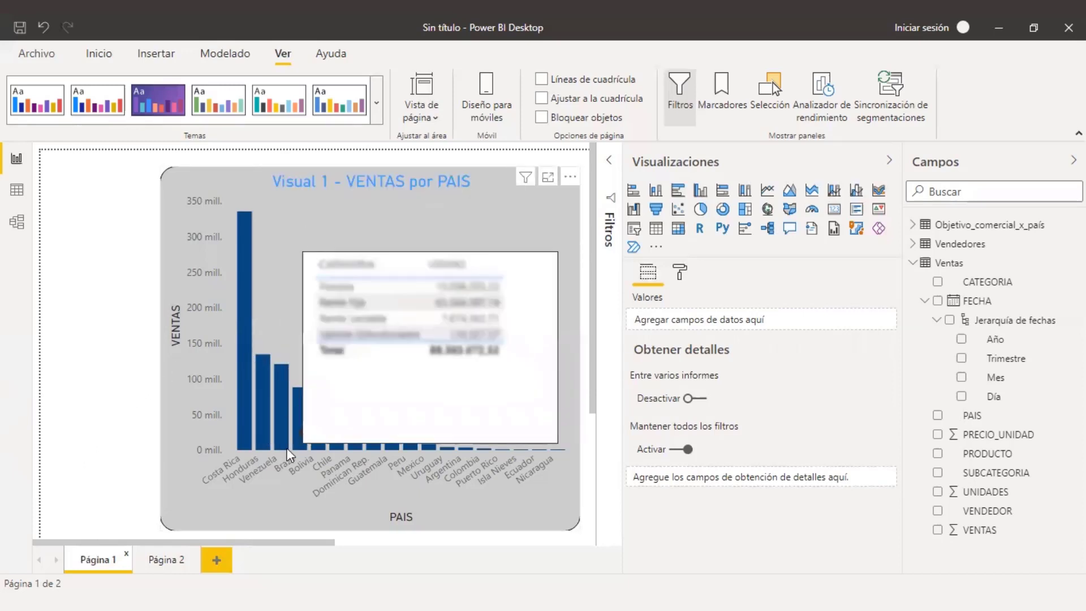
pyautogui.click(165, 559)
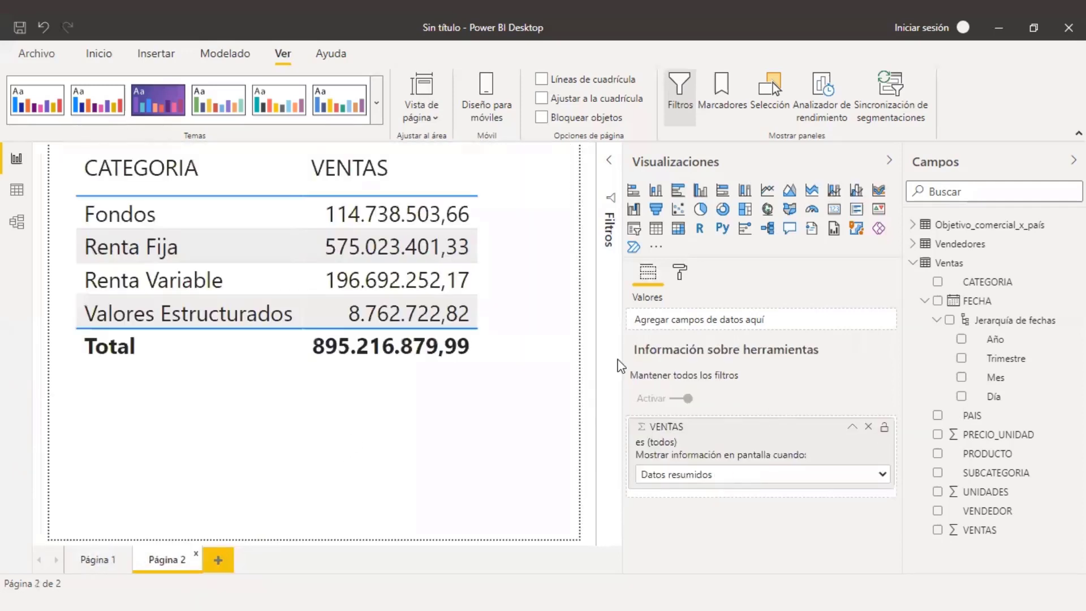